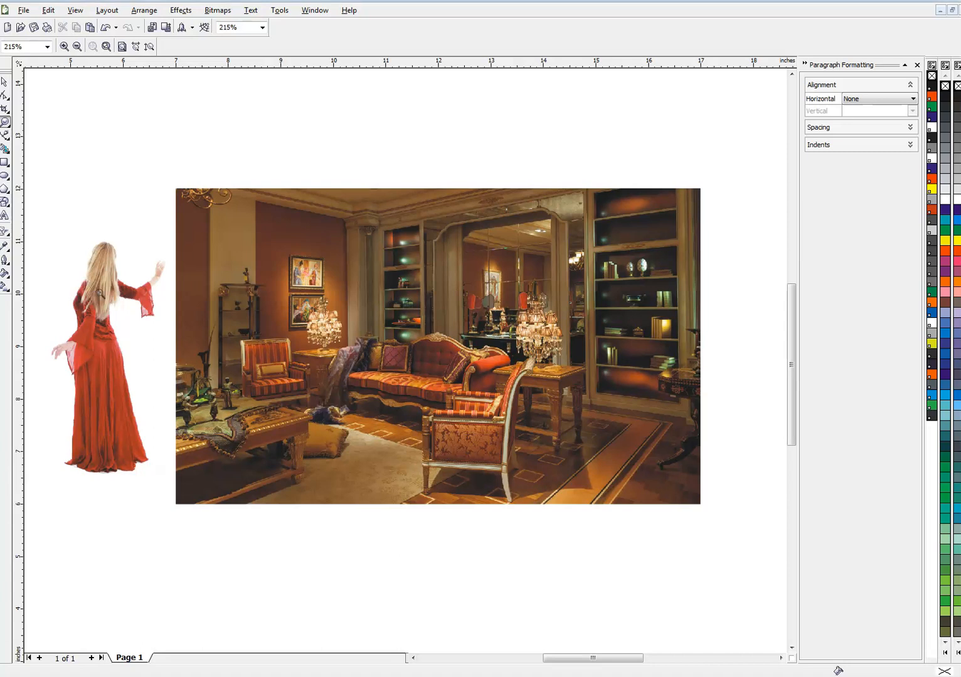
# Move the cutout of the woman in red onto the room image, centred at about 11.9, 8.7 inches in front of the sofa
pyautogui.click(5, 82)
pyautogui.click(113, 304)
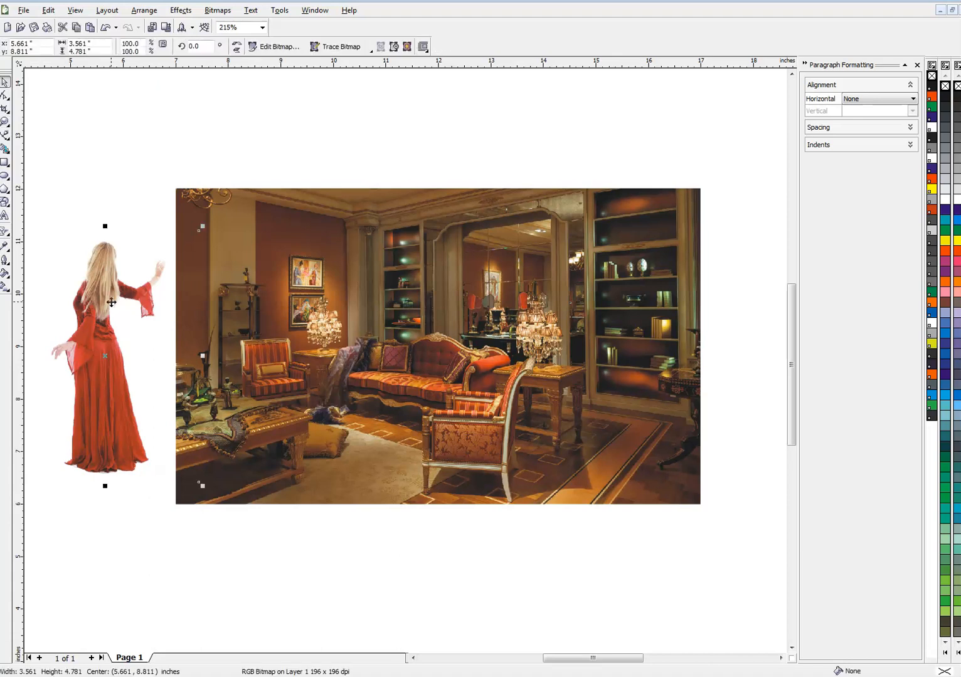
pyautogui.moveTo(104, 302); pyautogui.dragTo(433, 308)
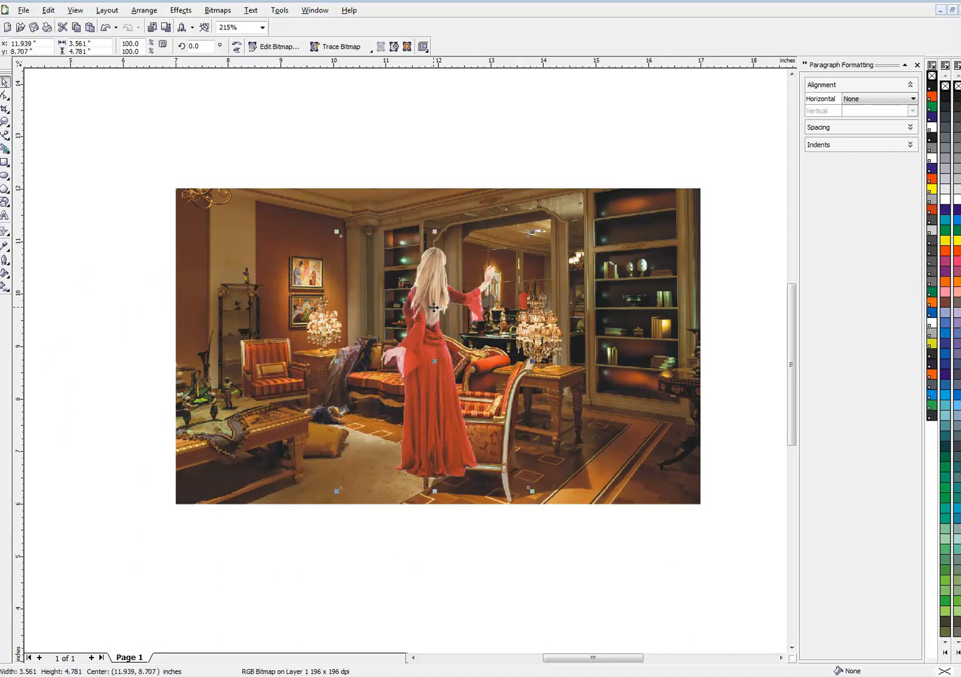
pyautogui.press('Delete')
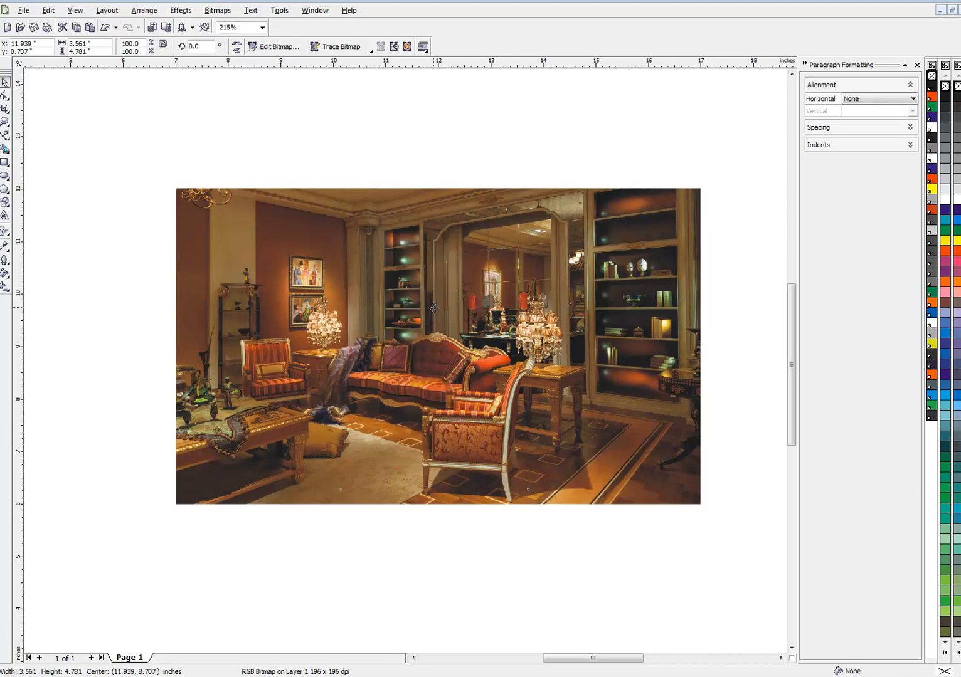
# Nudge the woman down and slightly right until her centre is at about 12.0, 8.27 inches, and deselect her
pyautogui.press('Down')
pyautogui.press('Down')
pyautogui.press('Down')
pyautogui.press('Down')
pyautogui.press('Down')
pyautogui.press('Down')
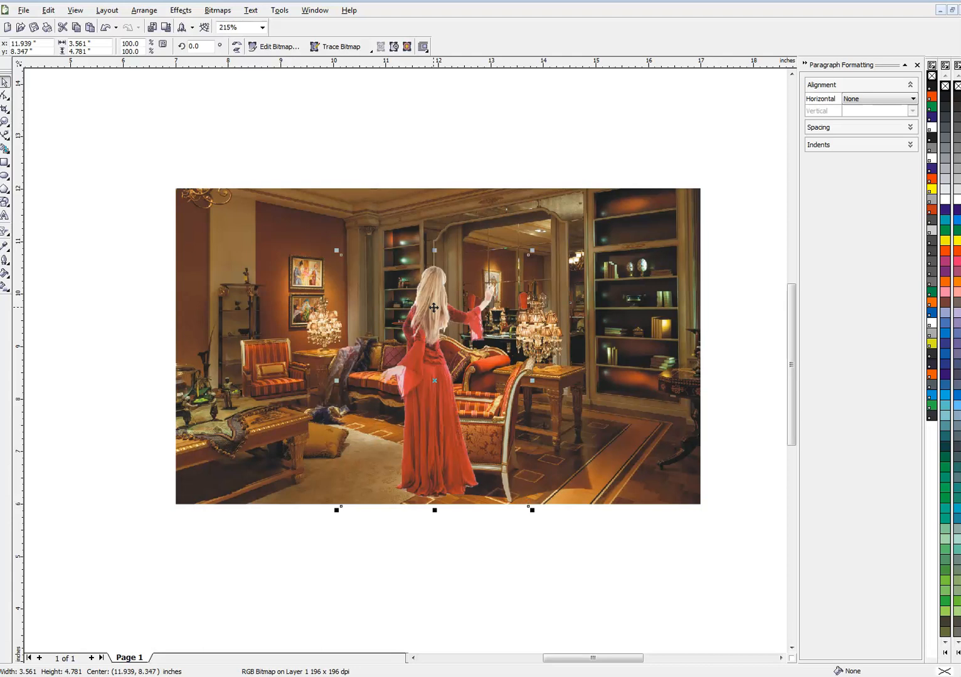
pyautogui.press('Right')
pyautogui.press('Down')
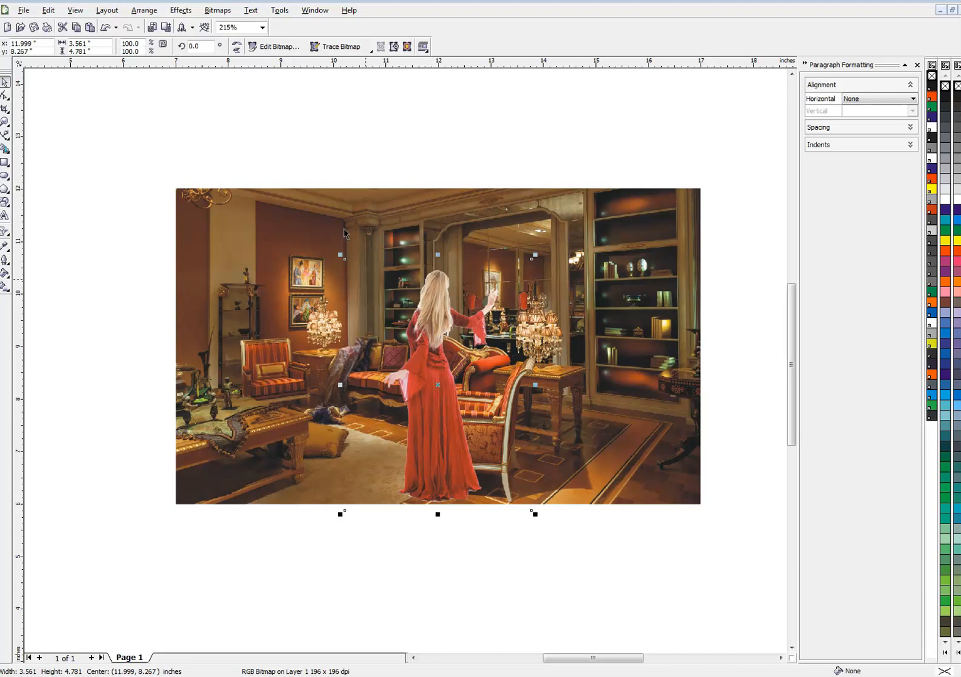
pyautogui.click(351, 154)
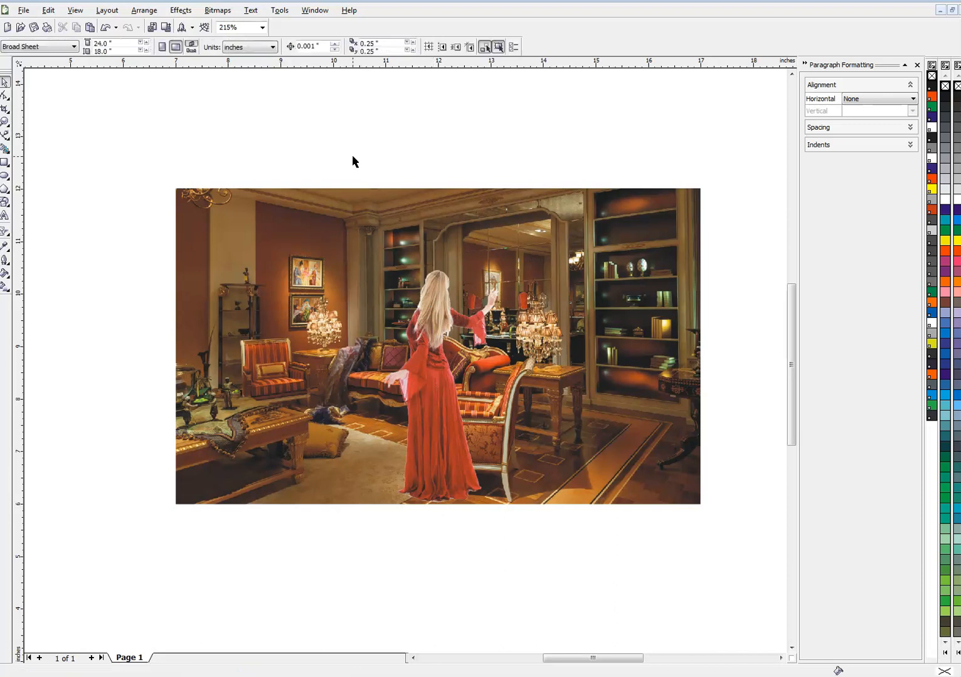
# Apply a Uniform transparency with a starting transparency of 24 to the woman
pyautogui.click(437, 312)
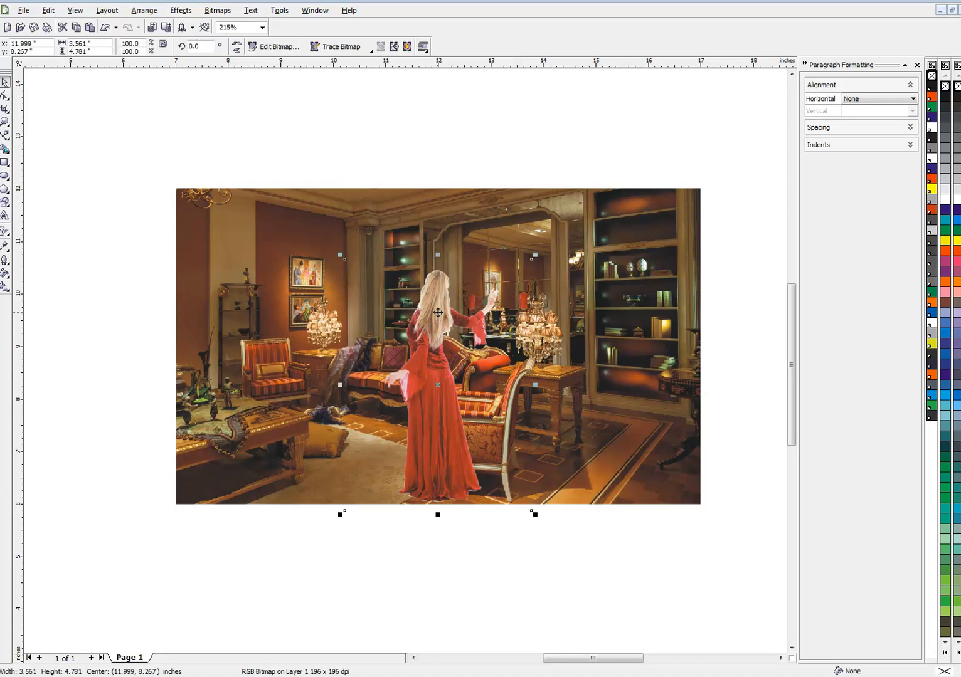
pyautogui.click(6, 232)
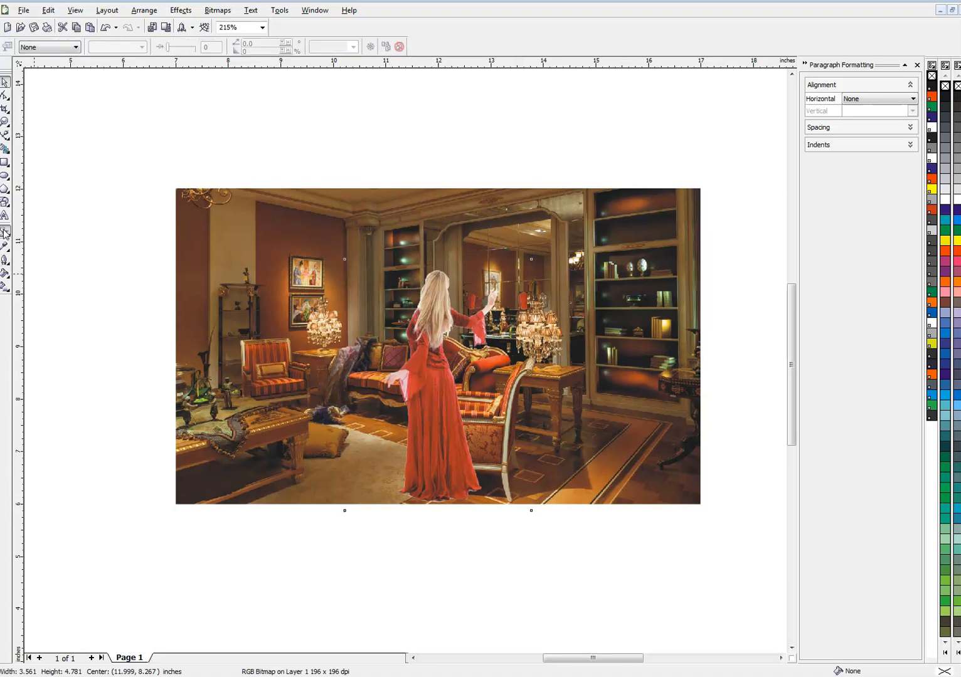
pyautogui.click(62, 50)
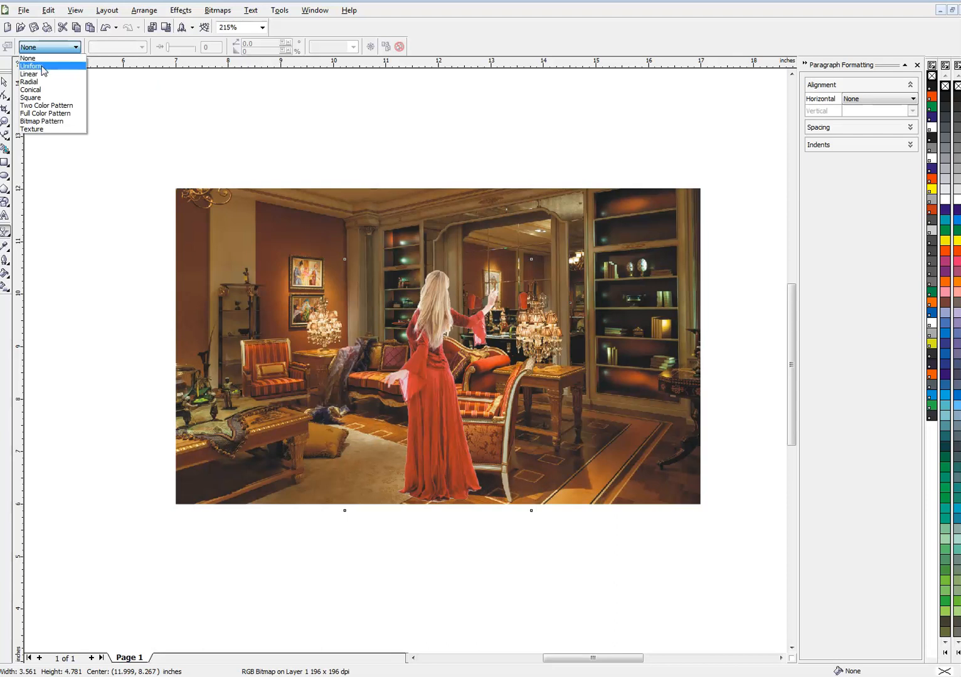
pyautogui.click(43, 71)
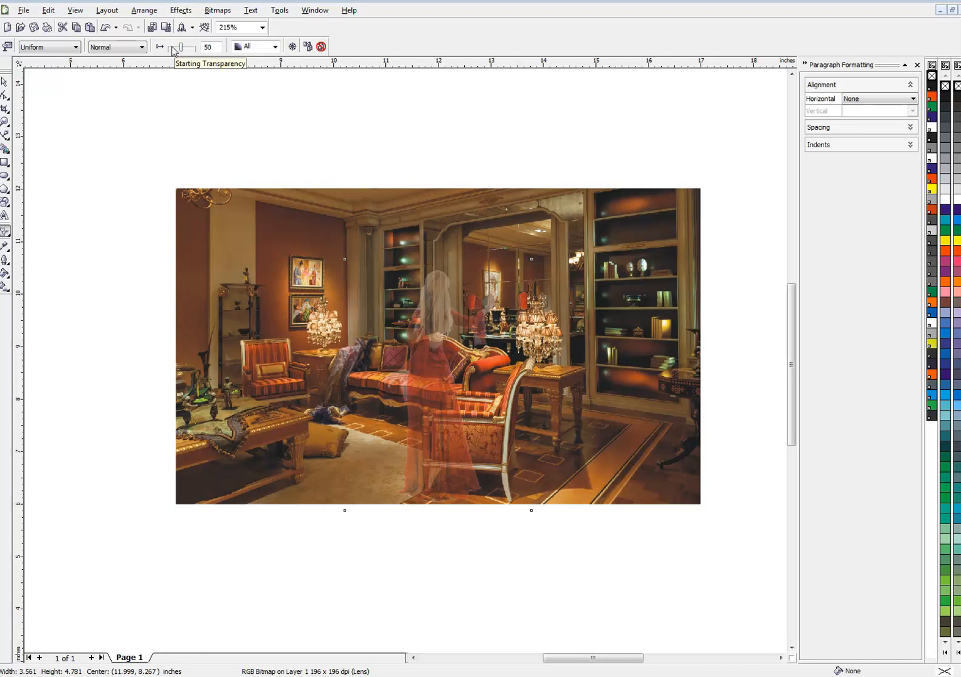
pyautogui.click(176, 48)
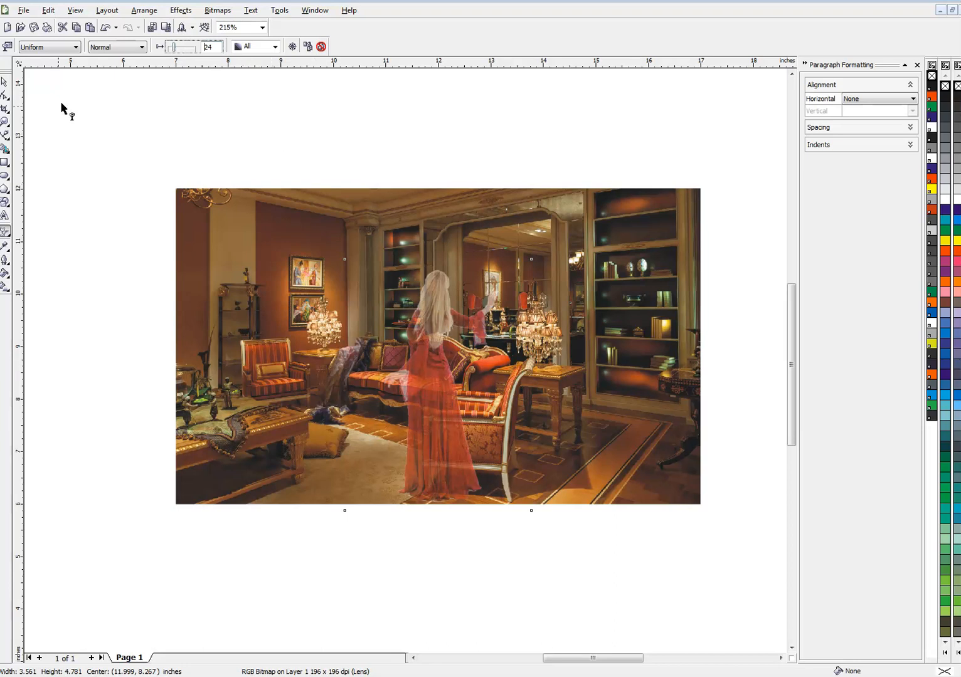
pyautogui.click(5, 82)
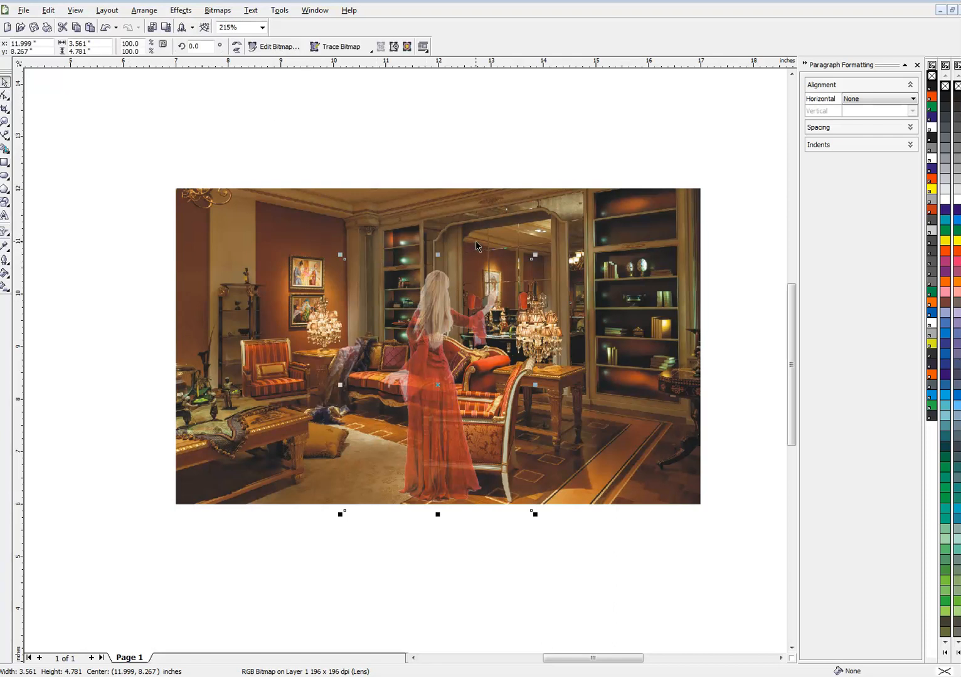
# Start a Gaussian Blur on the woman and preview it at a radius of 6.0 pixels, keeping the dialog clear of the image
pyautogui.click(217, 10)
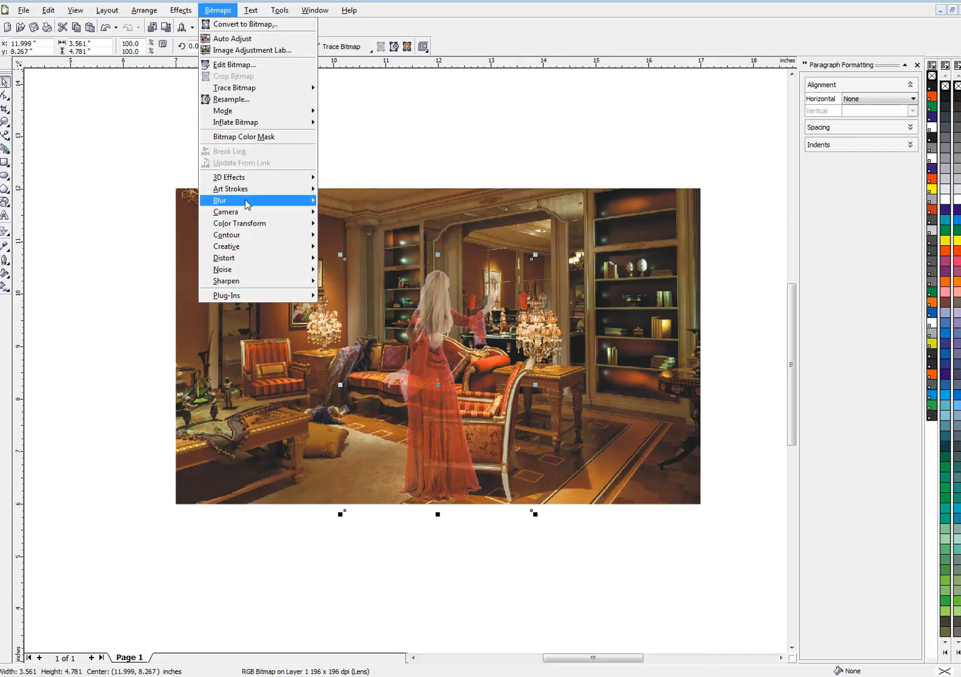
pyautogui.moveTo(235, 201)
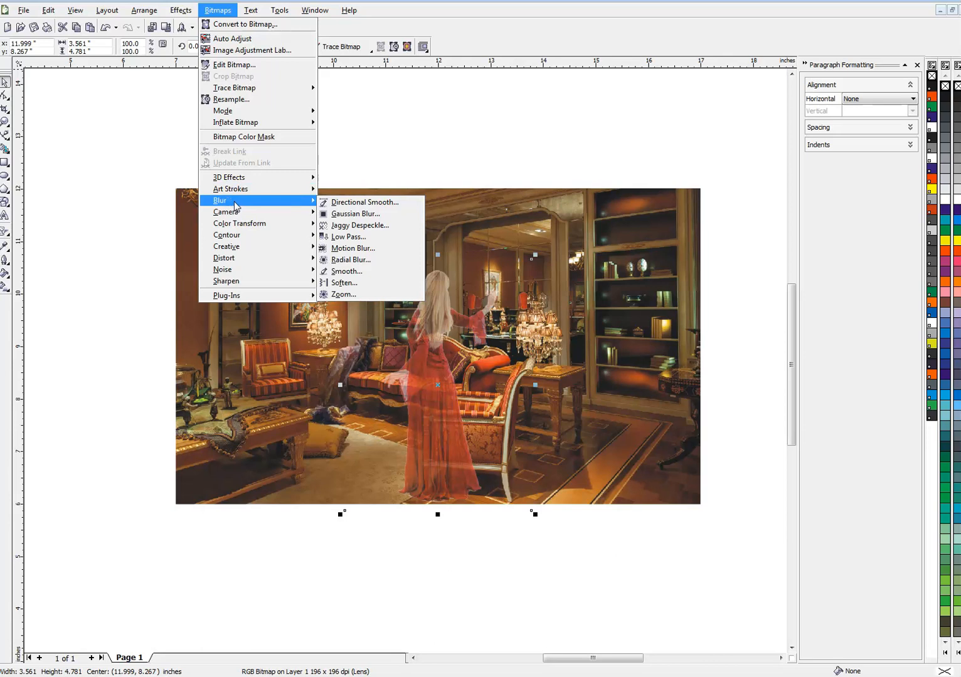
pyautogui.click(344, 214)
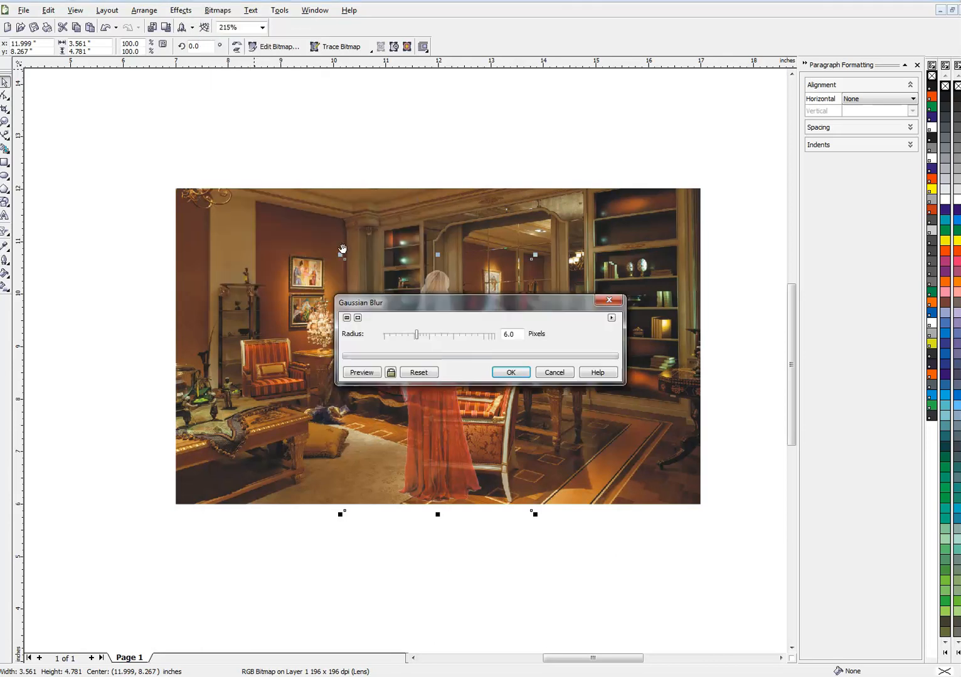
pyautogui.moveTo(450, 306); pyautogui.dragTo(438, 113)
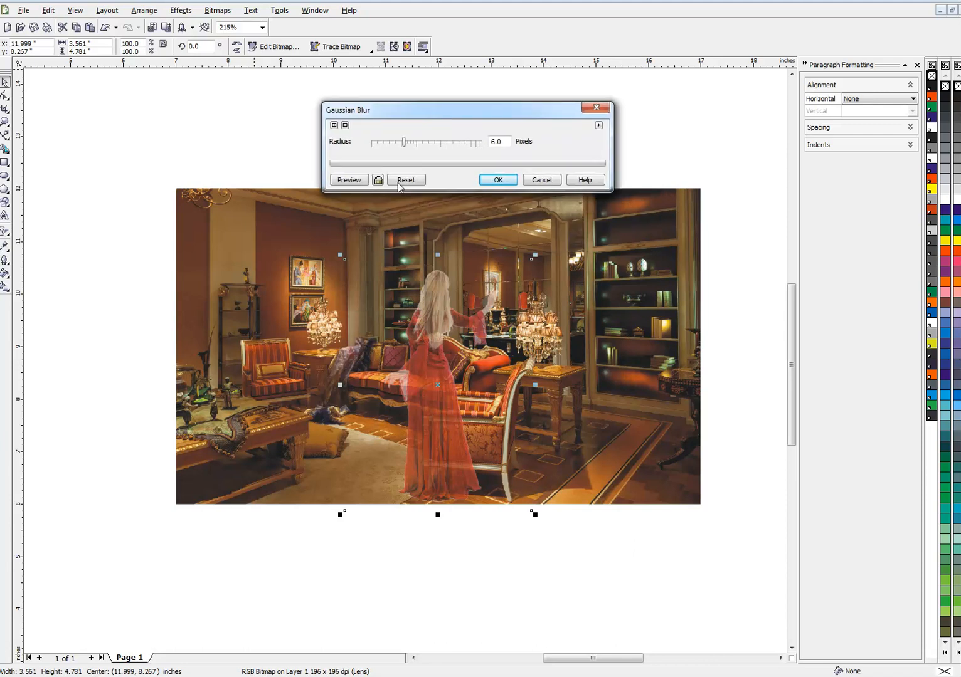
pyautogui.click(357, 179)
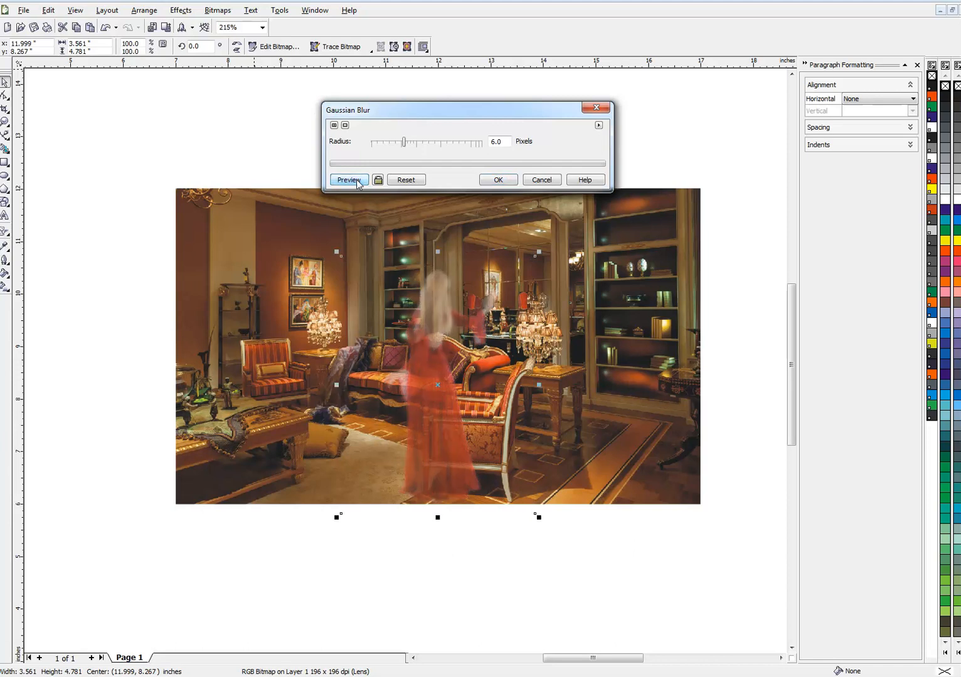
# Try blur radii of 62.0 and 0.5 pixels on the woman and preview each
pyautogui.click(449, 143)
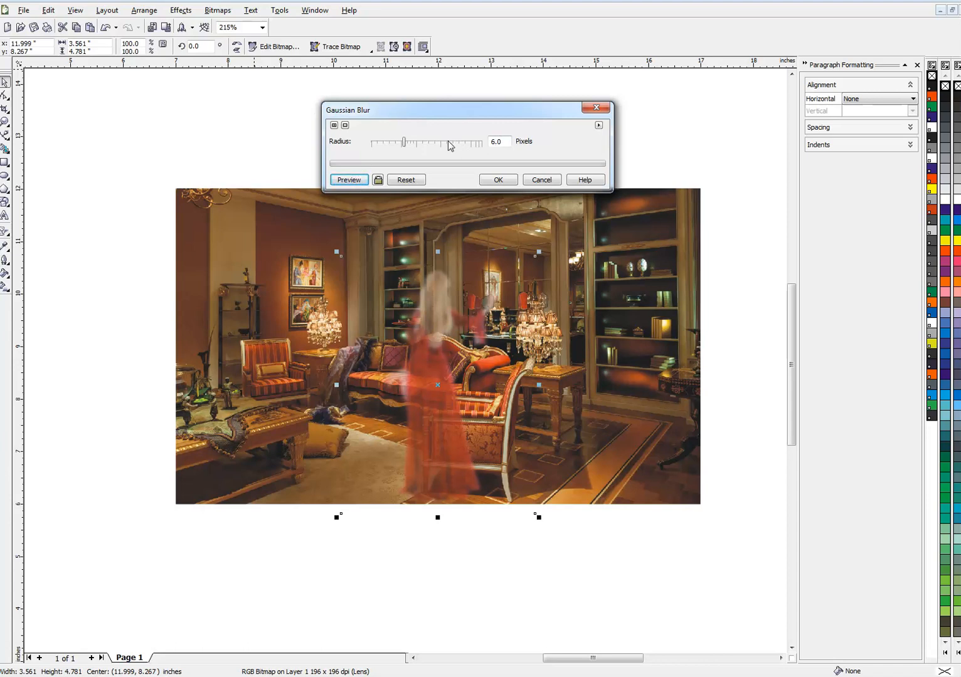
pyautogui.click(353, 180)
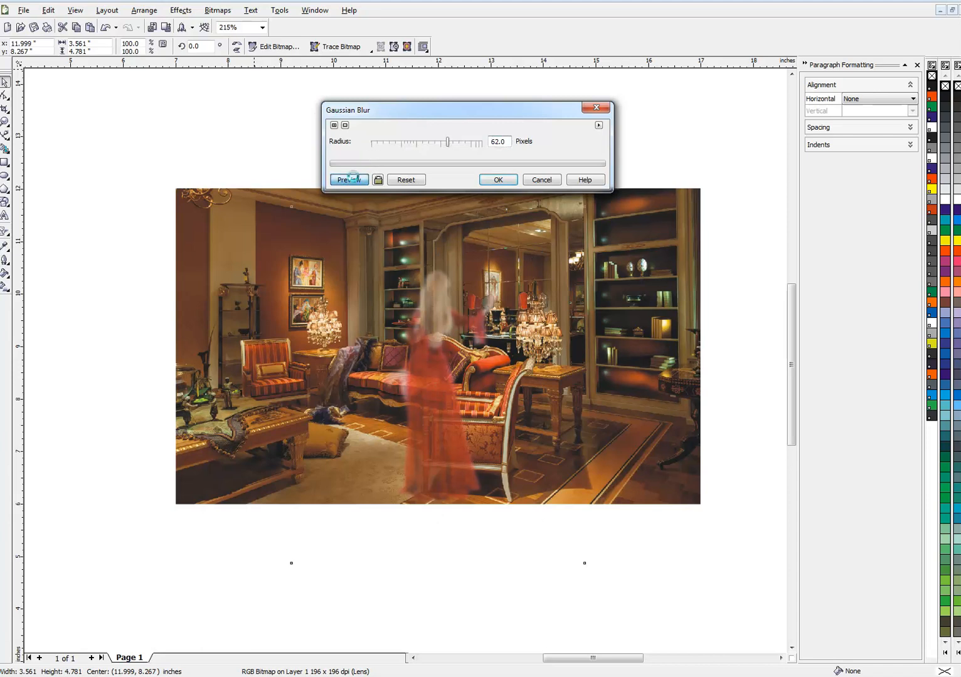
pyautogui.click(373, 143)
pyautogui.click(355, 181)
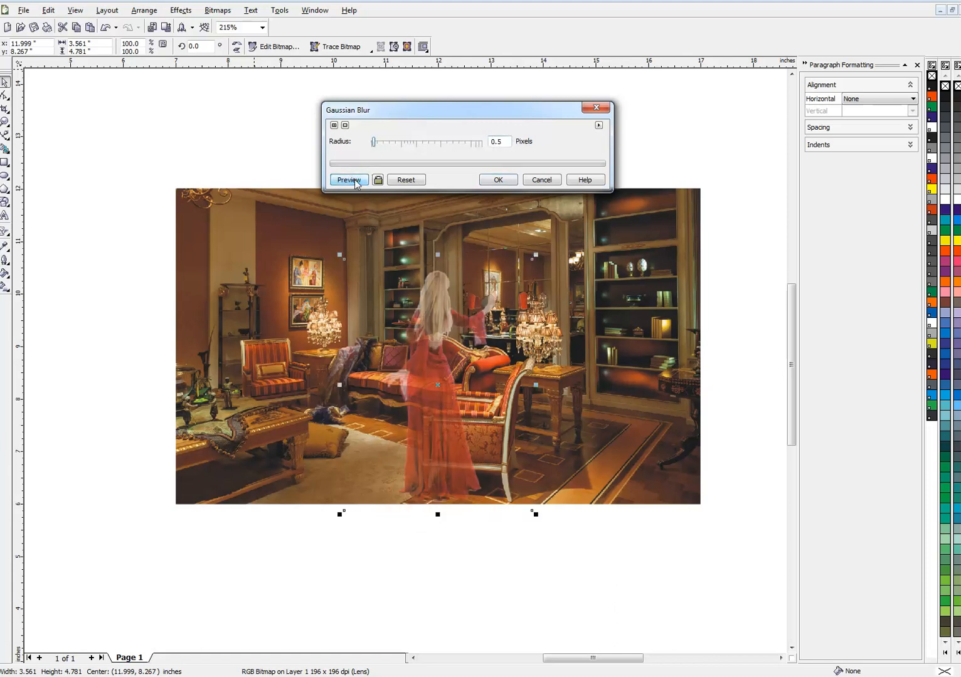
# Set the Gaussian Blur radius to 5 pixels, apply it to the woman and deselect her
pyautogui.click(502, 141)
pyautogui.press('BackSpace')
pyautogui.press('BackSpace')
pyautogui.write('5')
pyautogui.press('Return')
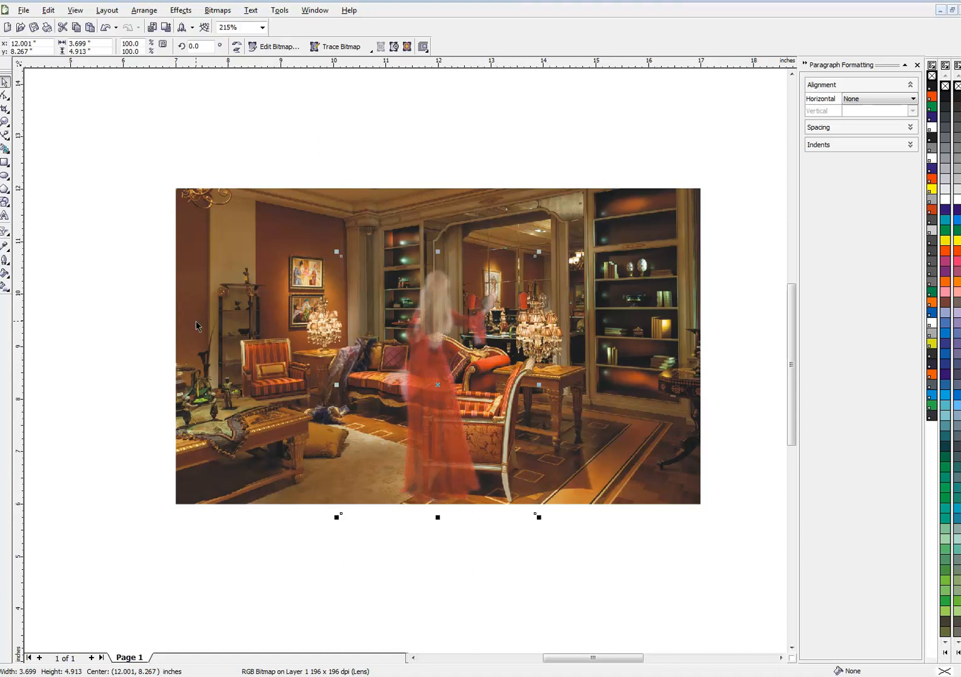
pyautogui.click(83, 311)
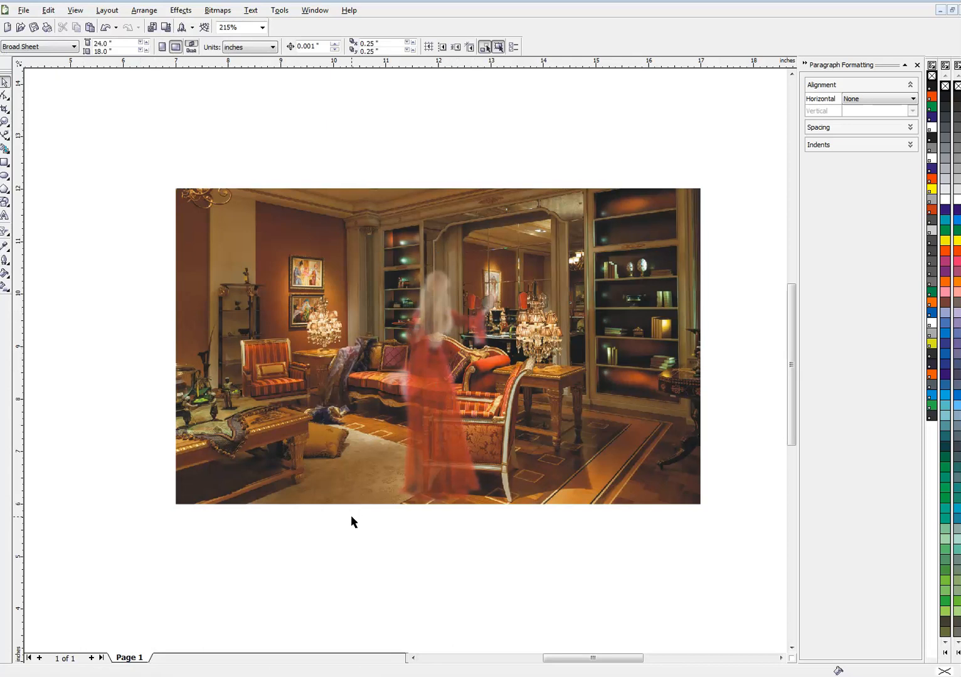
# Bring the yellow armchair-shaped curve hidden behind the room image to the front of all objects
pyautogui.moveTo(321, 570); pyautogui.dragTo(640, 323)
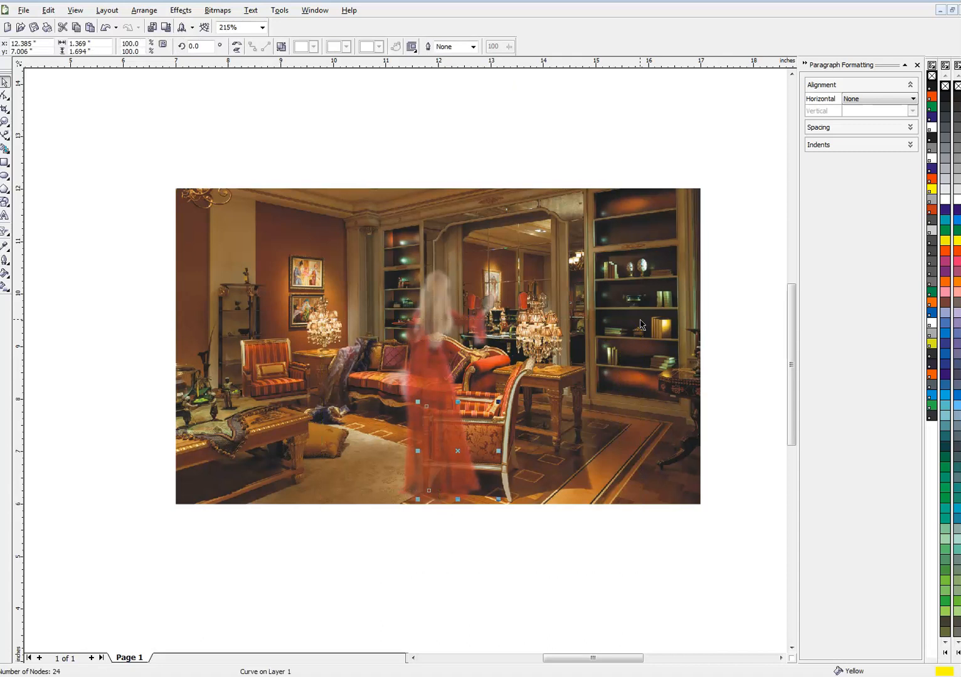
pyautogui.hotkey('shift', 'pageup')
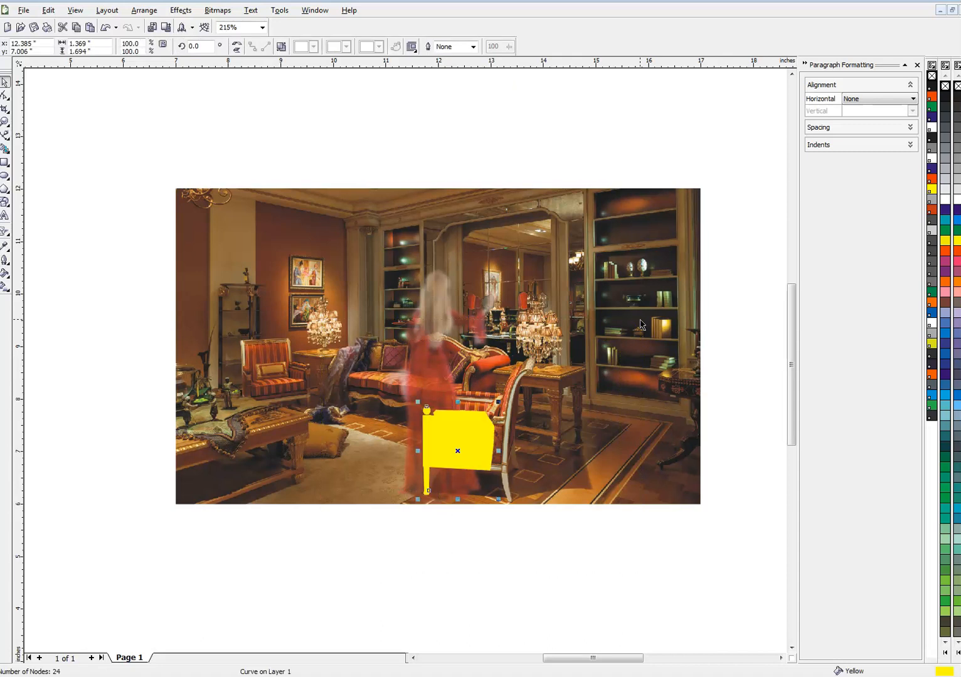
pyautogui.click(477, 533)
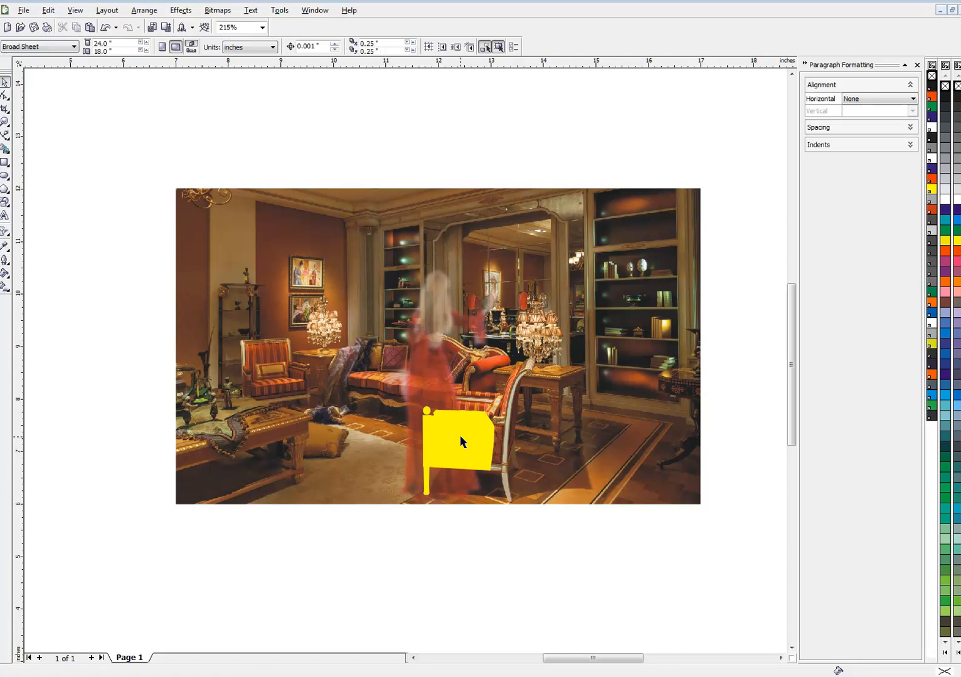
# Try moving the yellow armchair shape off the chair towards the lower edge of the room image, and undo the move
pyautogui.moveTo(484, 434); pyautogui.dragTo(393, 472)
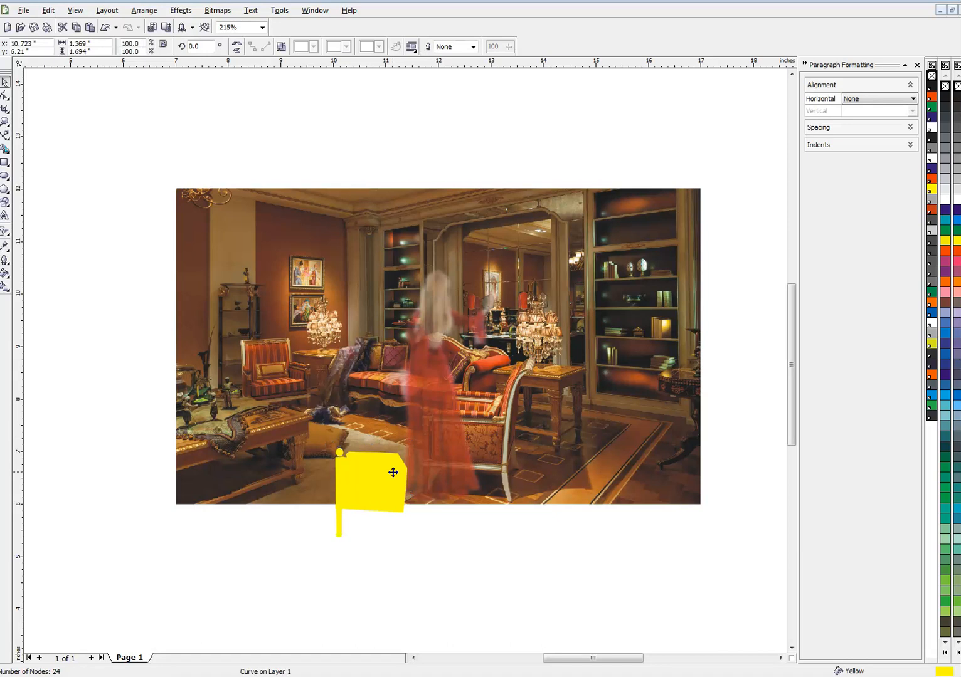
pyautogui.hotkey('ctrl', 'z')
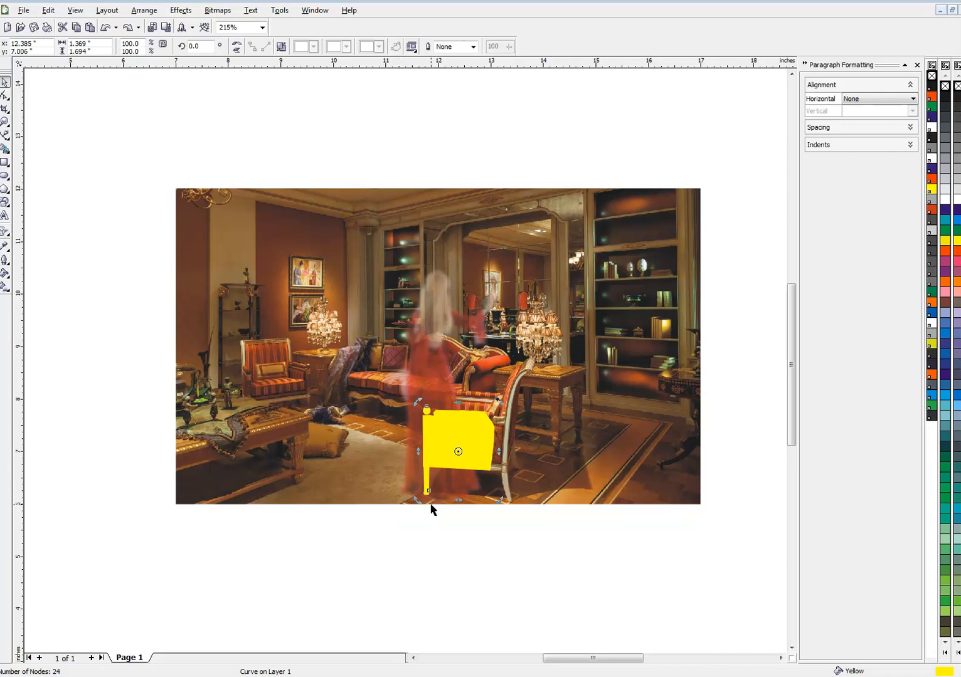
pyautogui.click(442, 521)
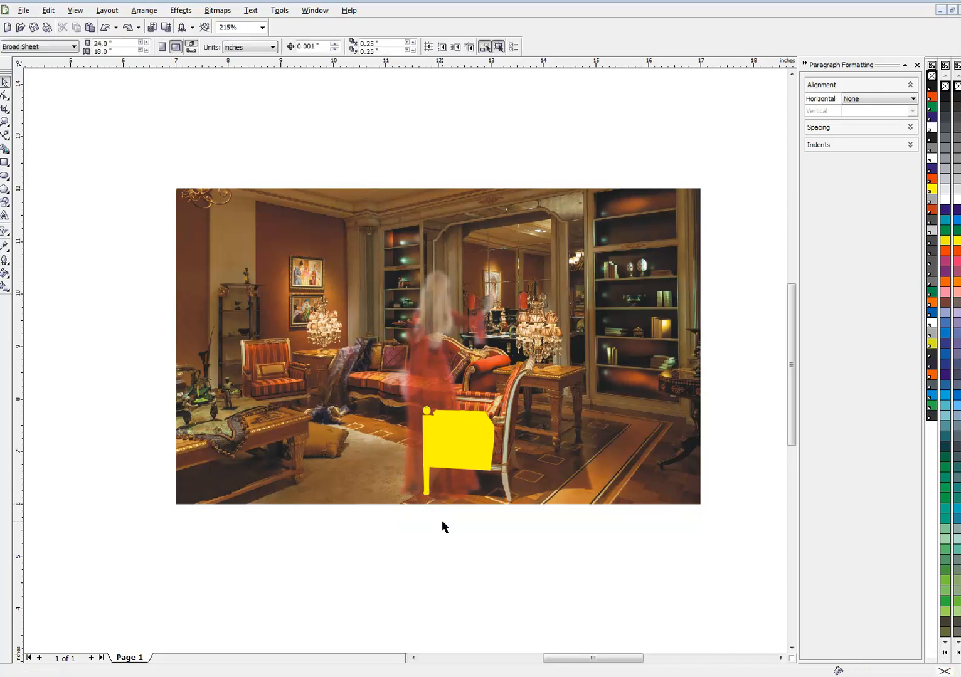
# Select the yellow armchair shape, show the Shaping options for Trim, and select the room image
pyautogui.click(447, 465)
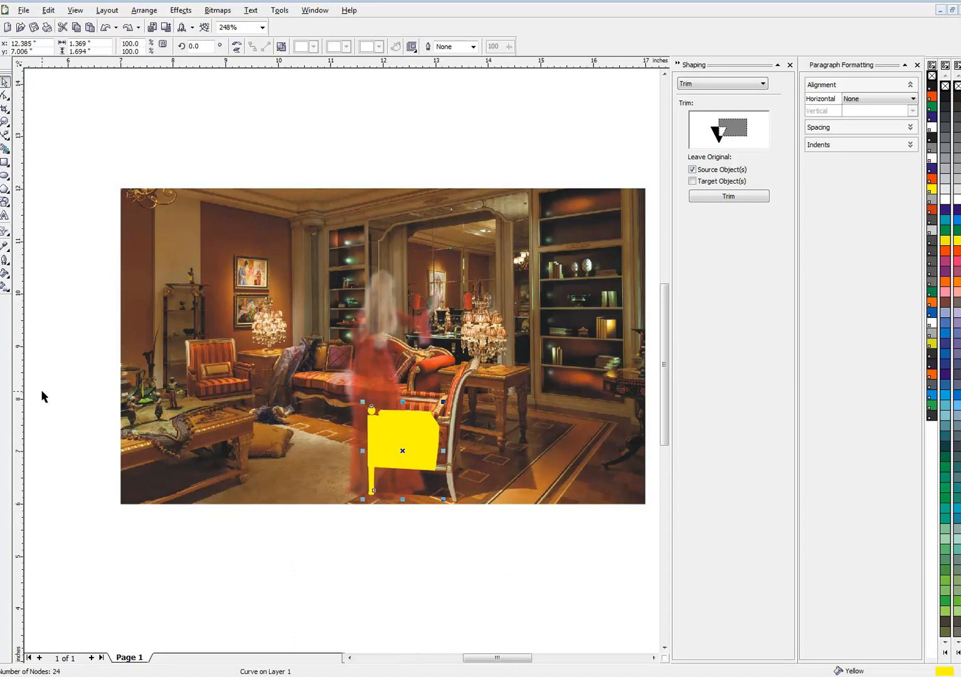
pyautogui.click(68, 320)
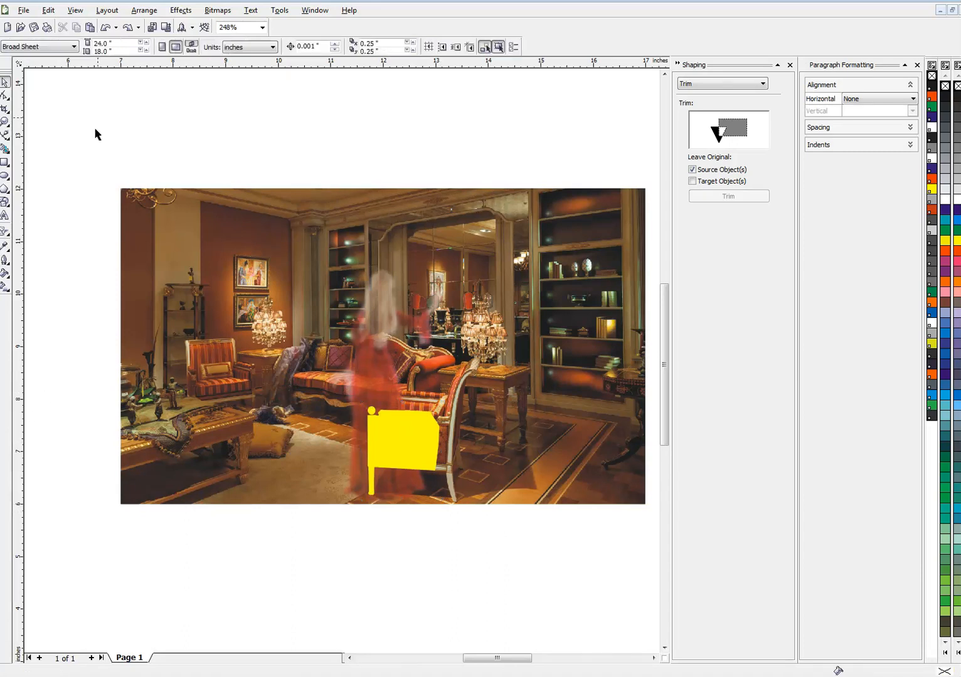
pyautogui.click(172, 195)
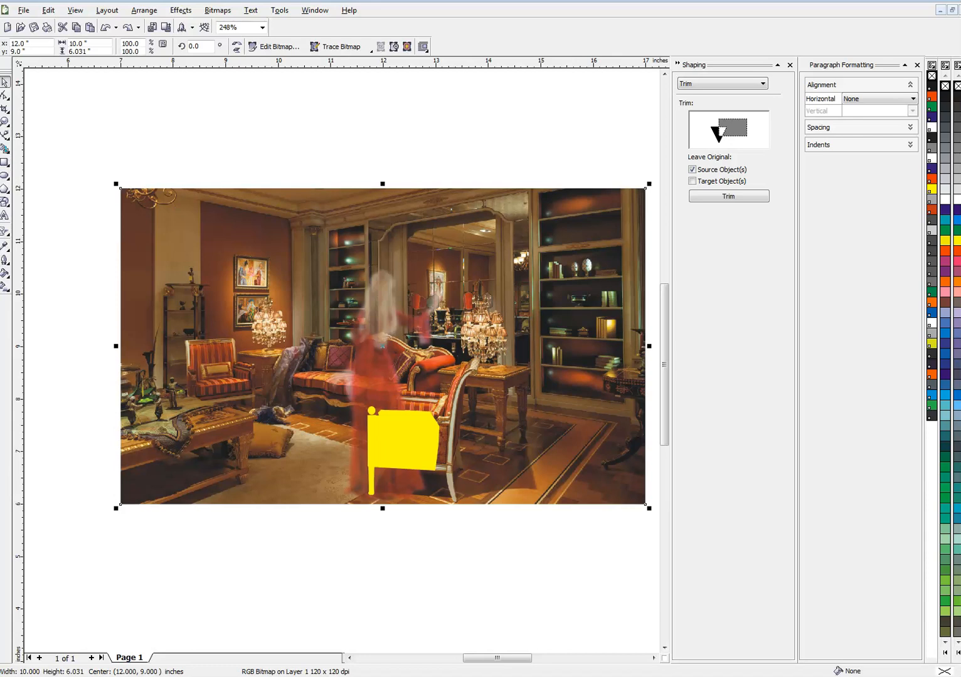
# Draw a cyan rectangle of about 11.71 × 6.82 inches with no outline, covering the whole room image
pyautogui.click(5, 165)
pyautogui.moveTo(94, 170); pyautogui.dragTo(543, 527)
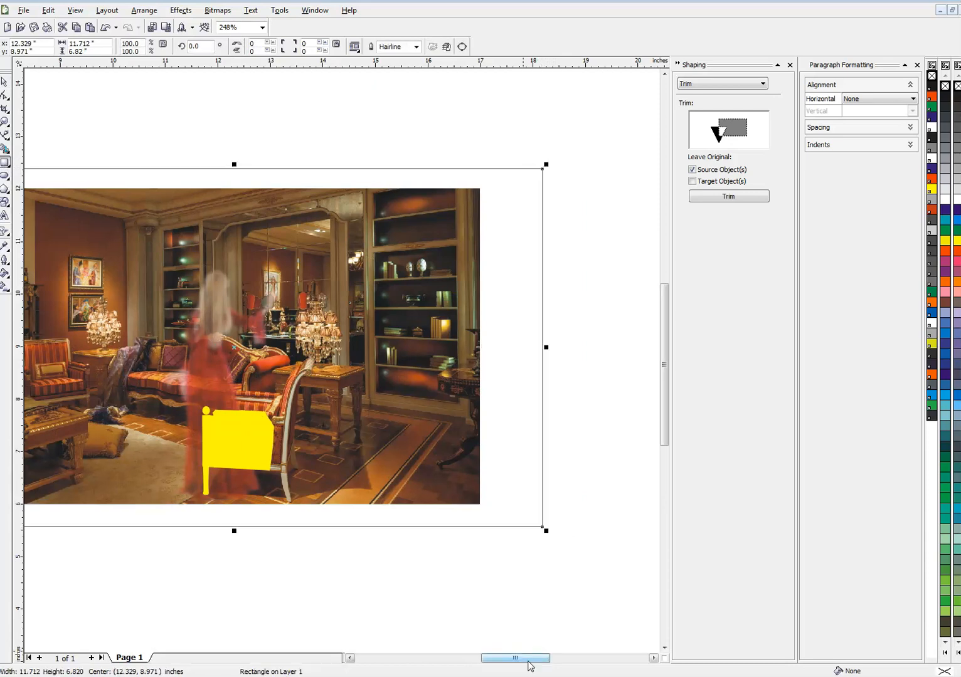
pyautogui.moveTo(526, 659); pyautogui.dragTo(517, 665)
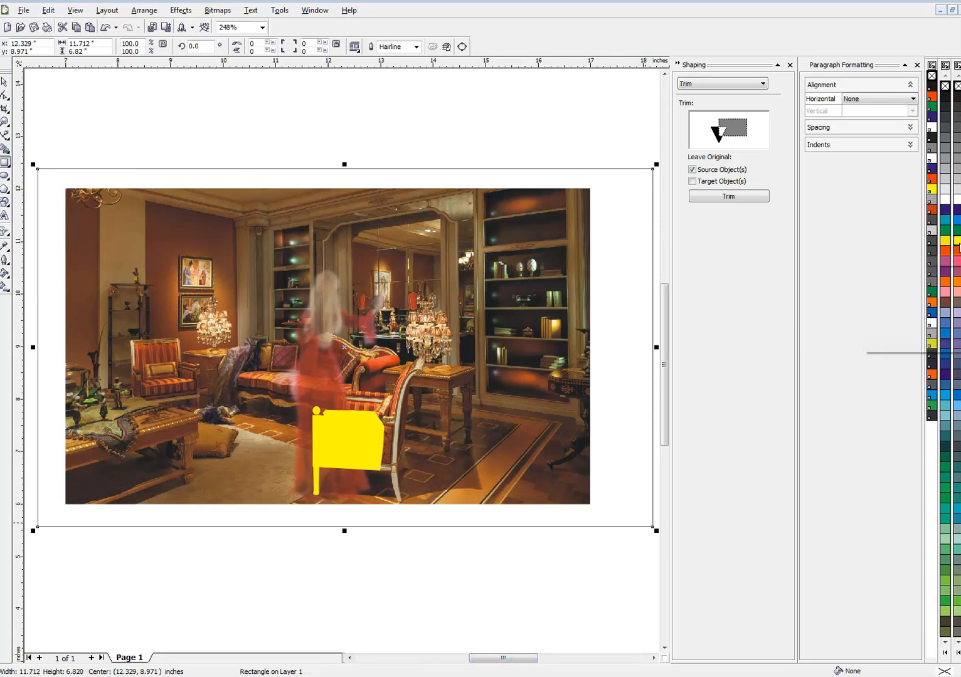
pyautogui.click(958, 221)
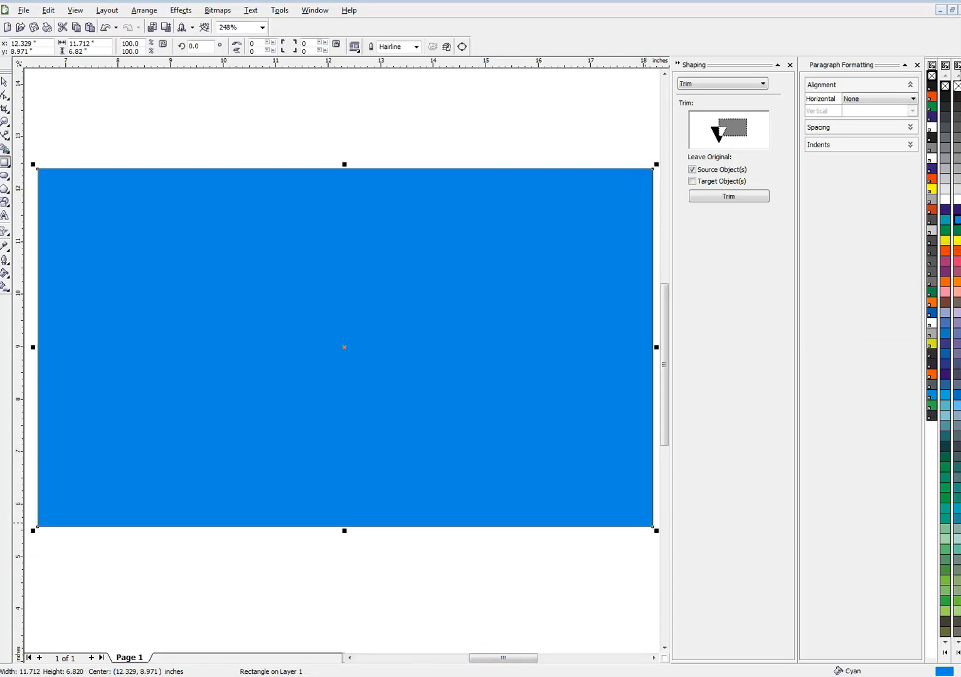
pyautogui.rightClick(958, 88)
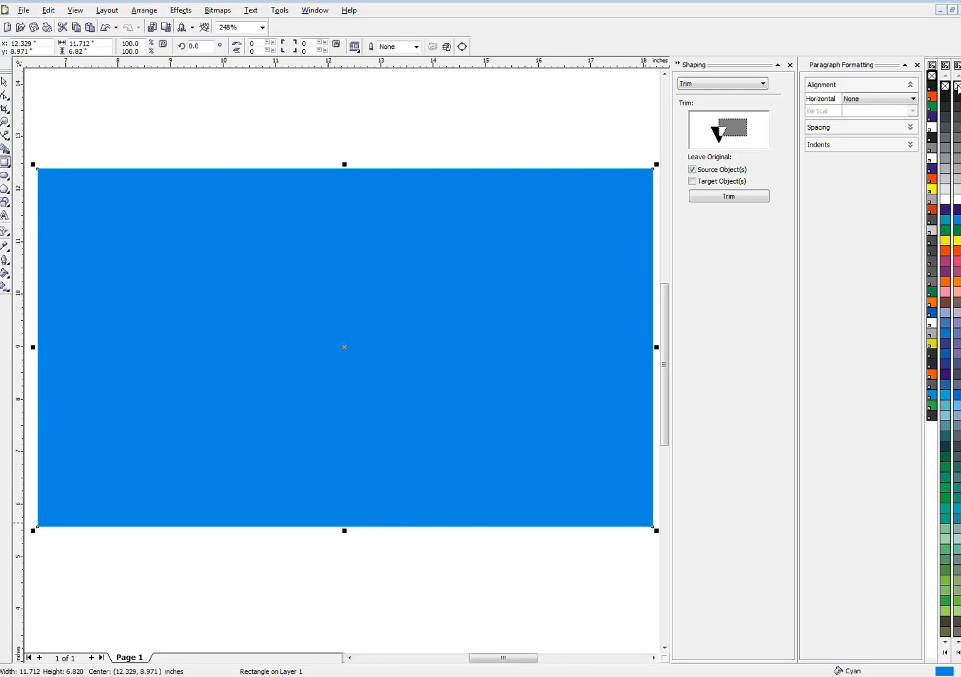
# Send the cyan rectangle one level back, behind the yellow armchair shape, and clear the selection
pyautogui.hotkey('ctrl', 'pagedown')
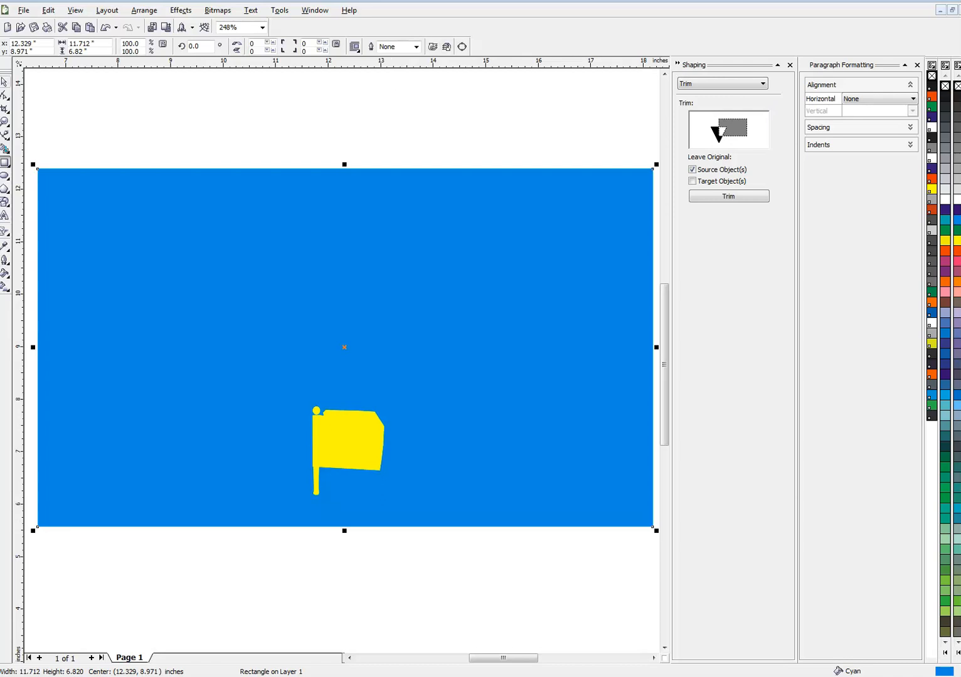
pyautogui.click(5, 82)
pyautogui.click(157, 137)
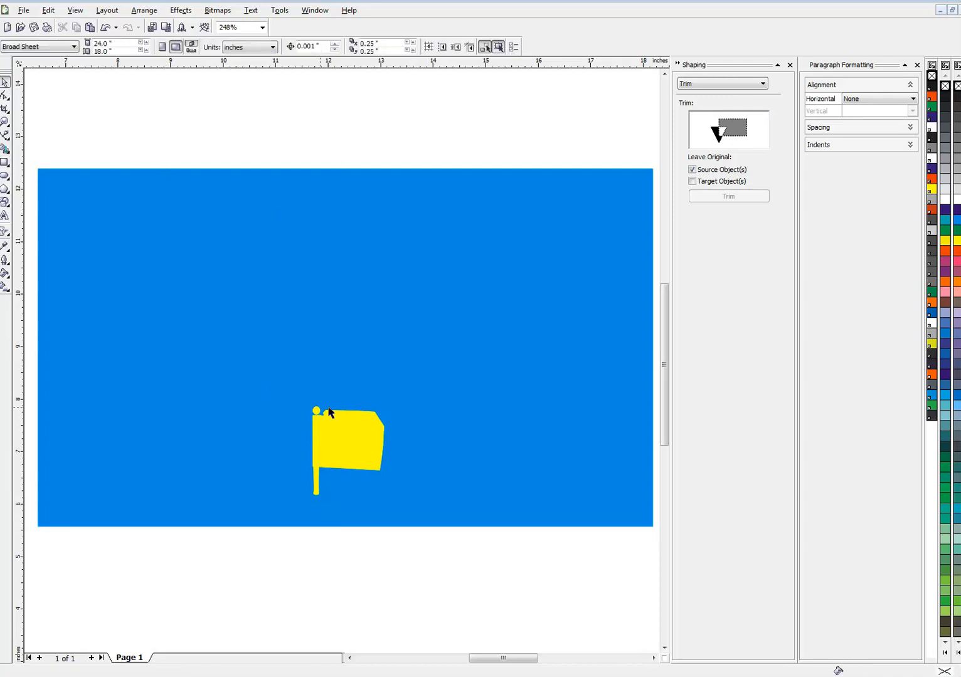
# Combine the yellow armchair shape with the cyan rectangle to cut an armchair-shaped hole in it
pyautogui.click(357, 418)
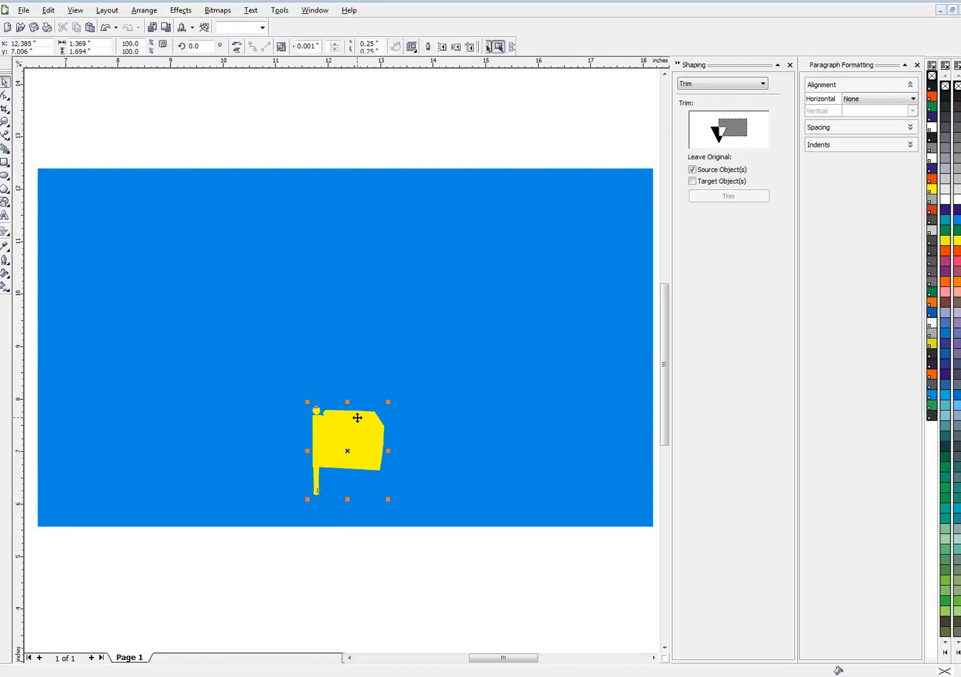
pyautogui.keyDown('shift'); pyautogui.click(325, 325); pyautogui.keyUp('shift')
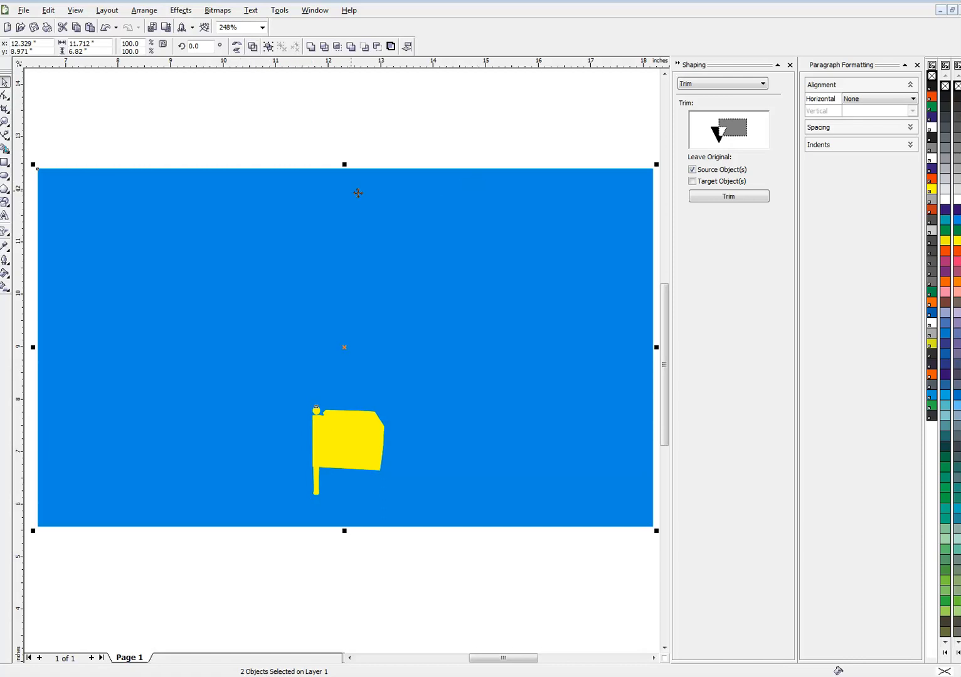
pyautogui.hotkey('ctrl', 'l')
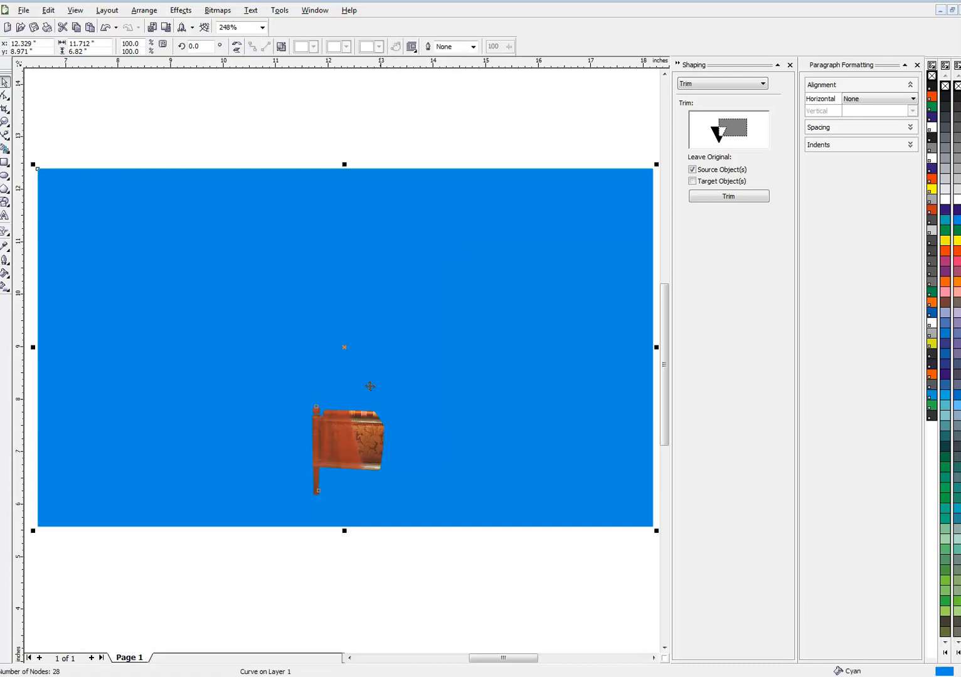
# Send the transparent woman behind the room image, try moving her below the cyan shape, and undo that move
pyautogui.click(343, 434)
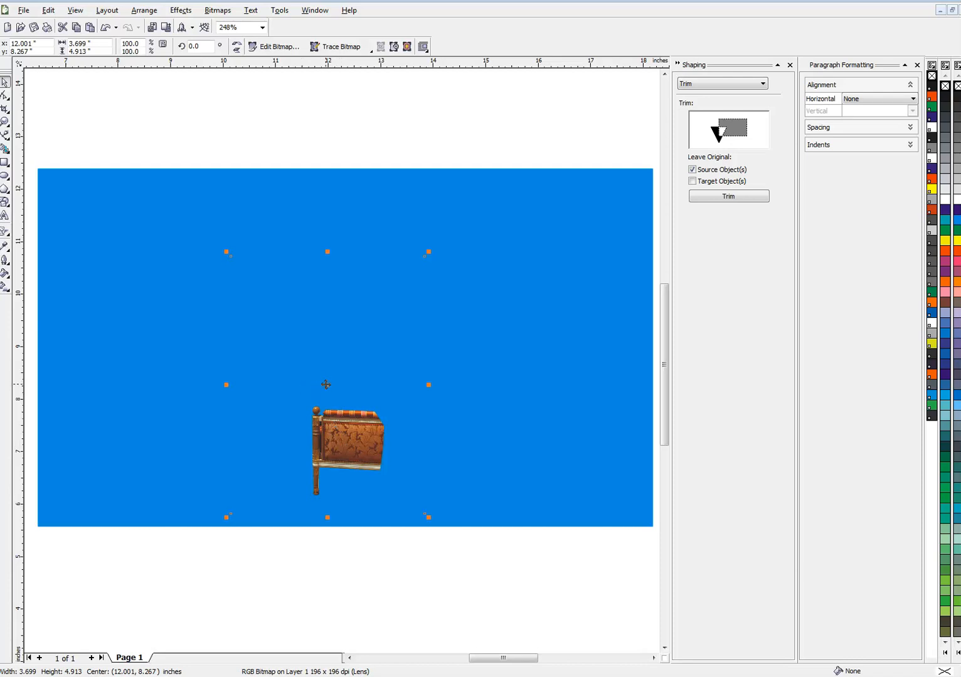
pyautogui.moveTo(326, 385); pyautogui.dragTo(241, 534)
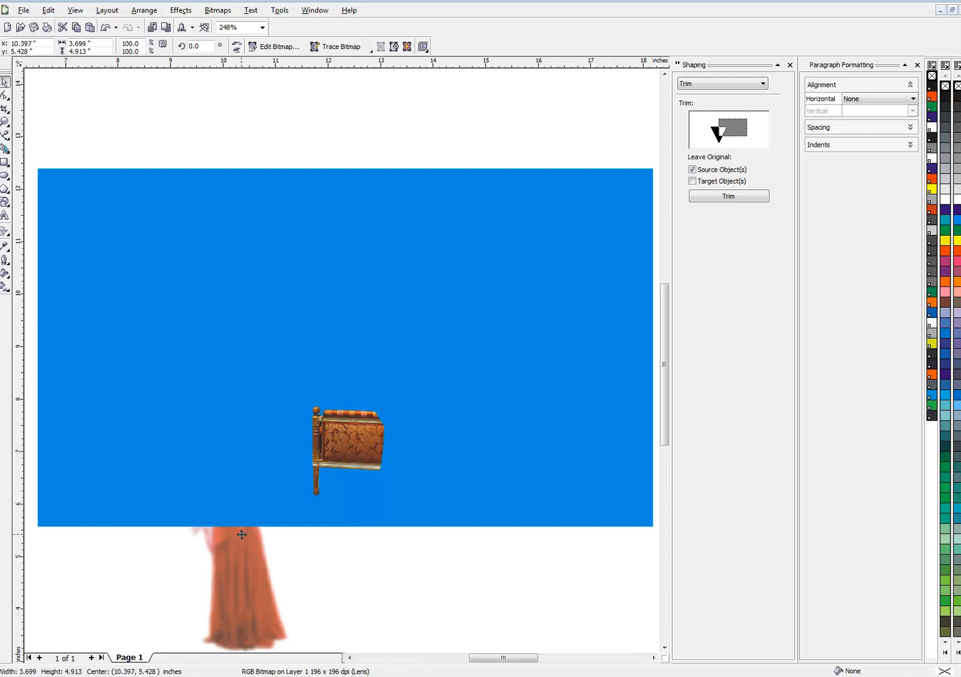
pyautogui.hotkey('ctrl', 'z')
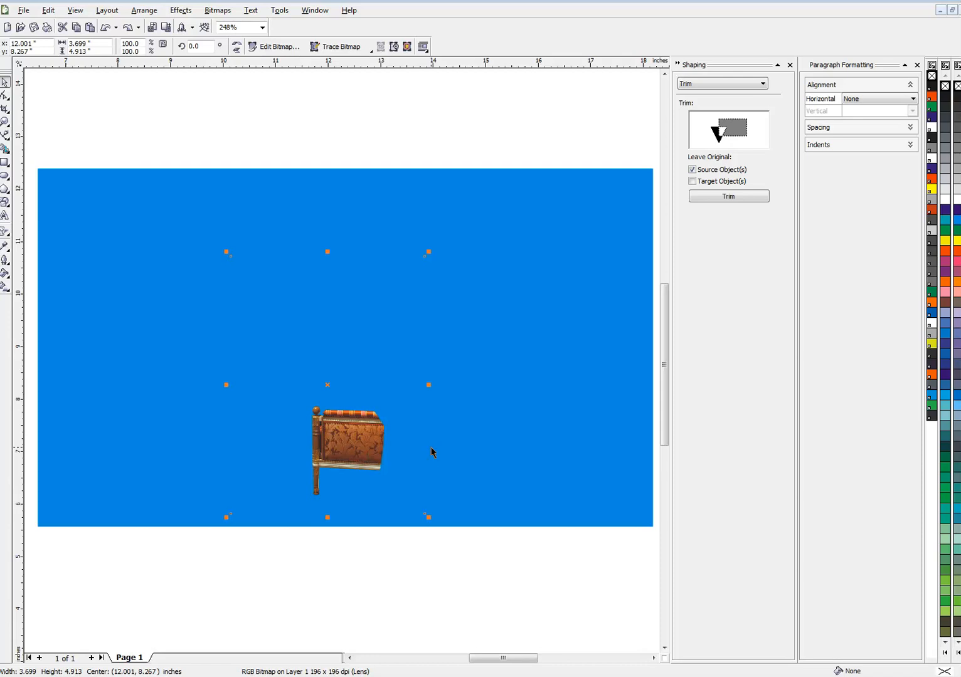
pyautogui.click(558, 530)
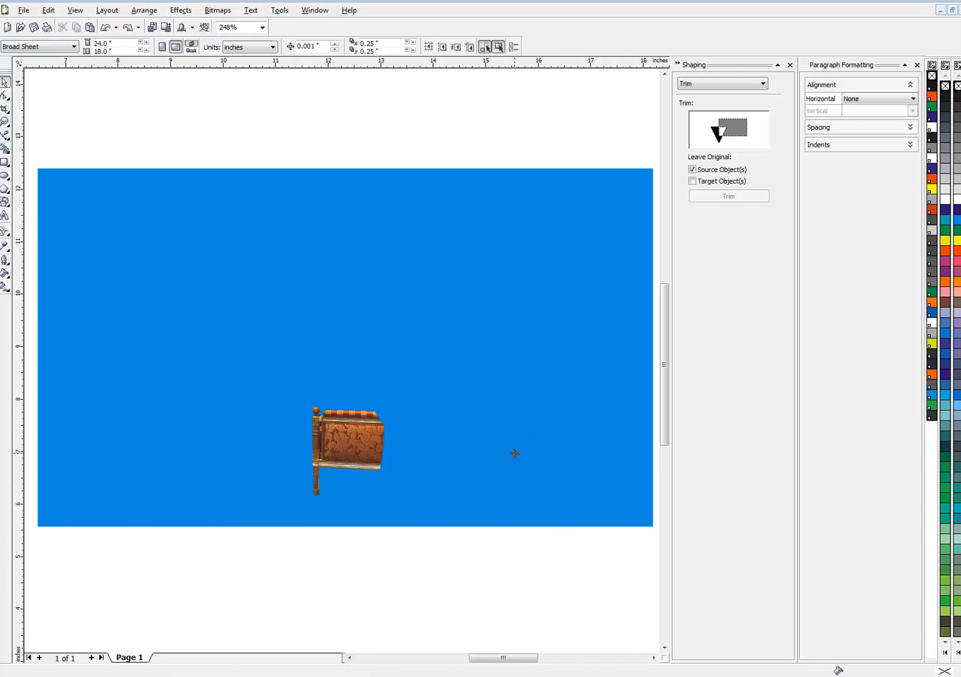
# Trim the room image with the combined cyan curve to leave only the armchair piece, and delete the cyan curve
pyautogui.click(514, 454)
pyautogui.click(719, 199)
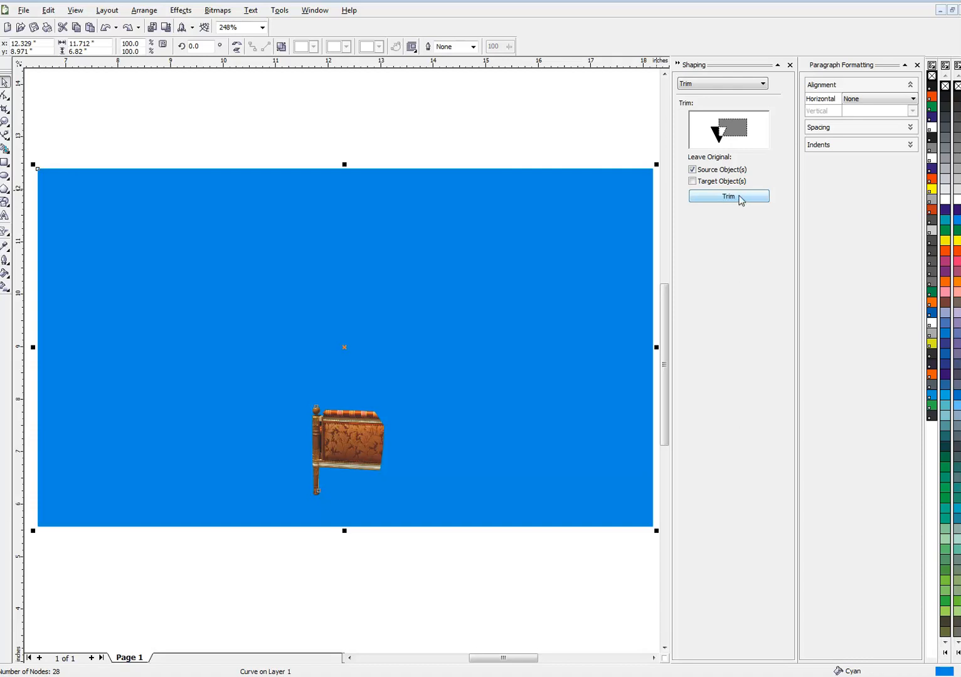
pyautogui.click(740, 198)
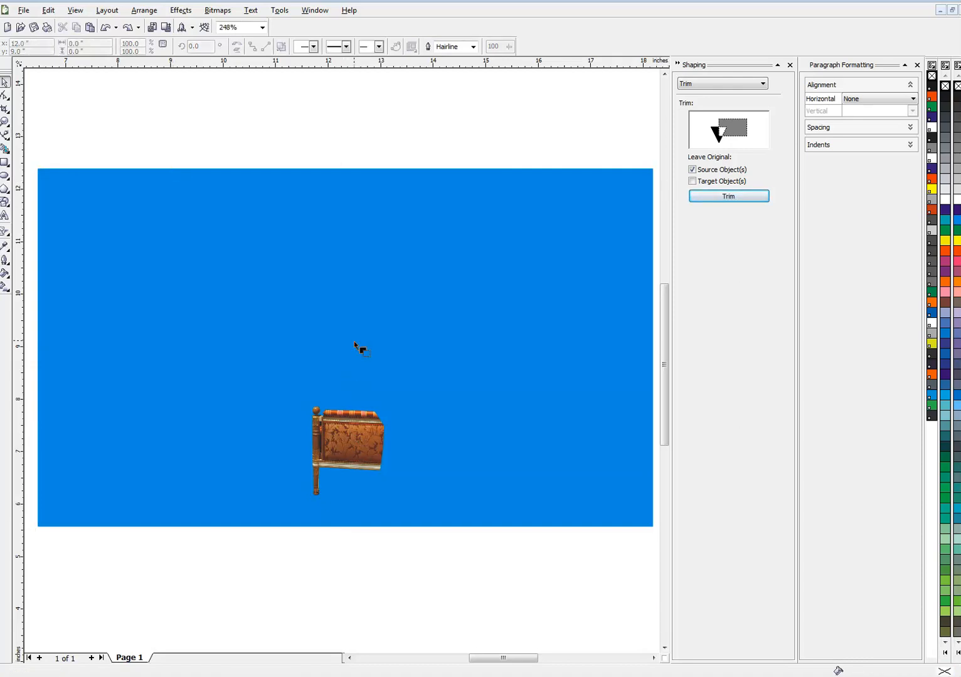
pyautogui.click(363, 444)
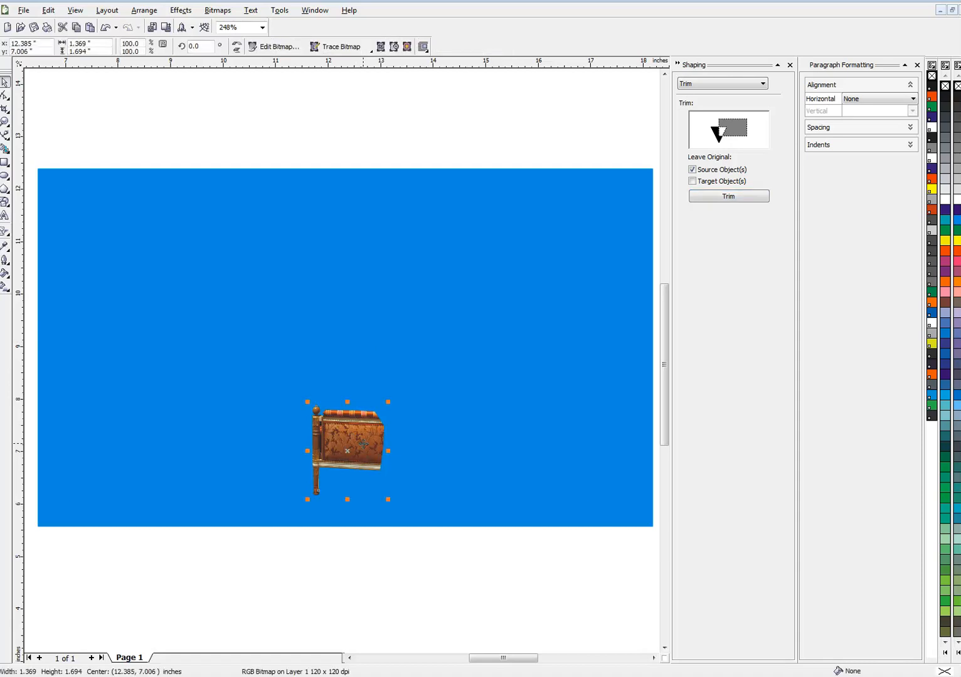
pyautogui.click(375, 203)
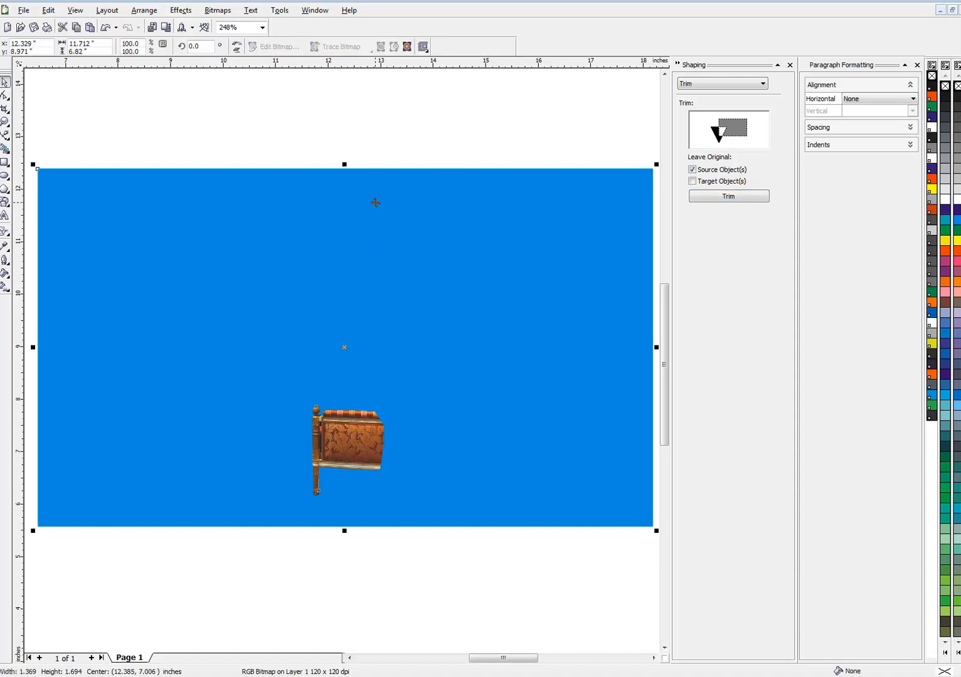
pyautogui.press('Delete')
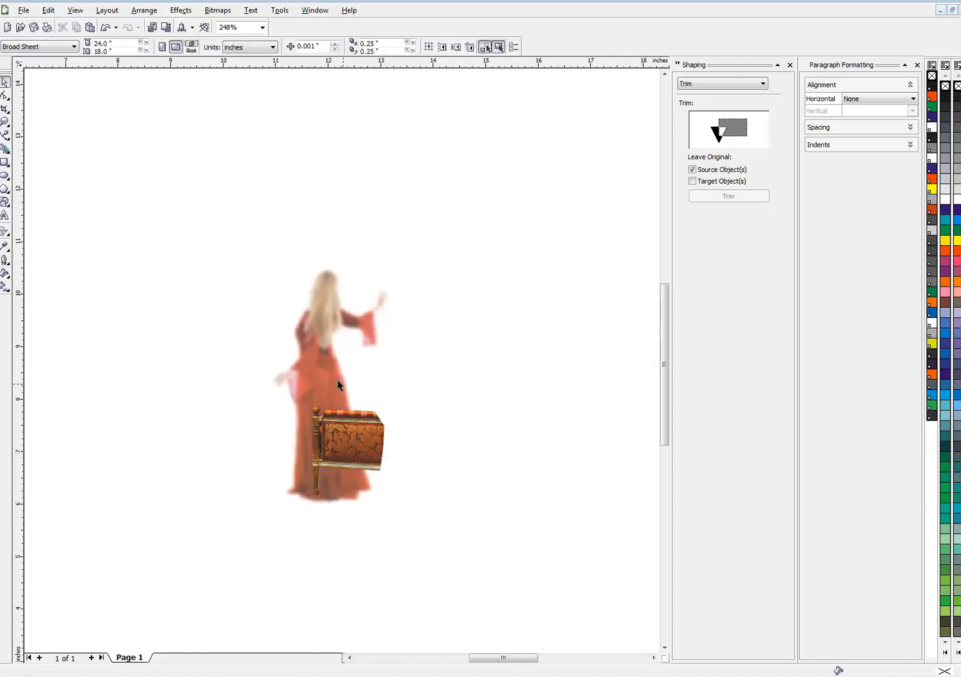
# Try moving the armchair cutout down to the woman's feet, and undo the move
pyautogui.moveTo(377, 435); pyautogui.dragTo(381, 515)
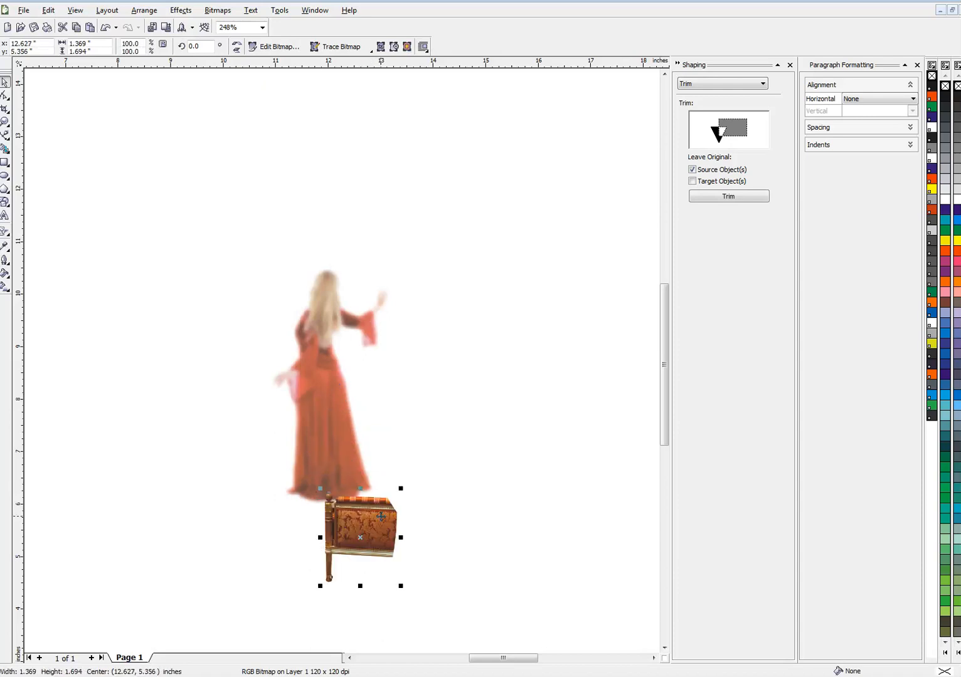
pyautogui.hotkey('ctrl', 'z')
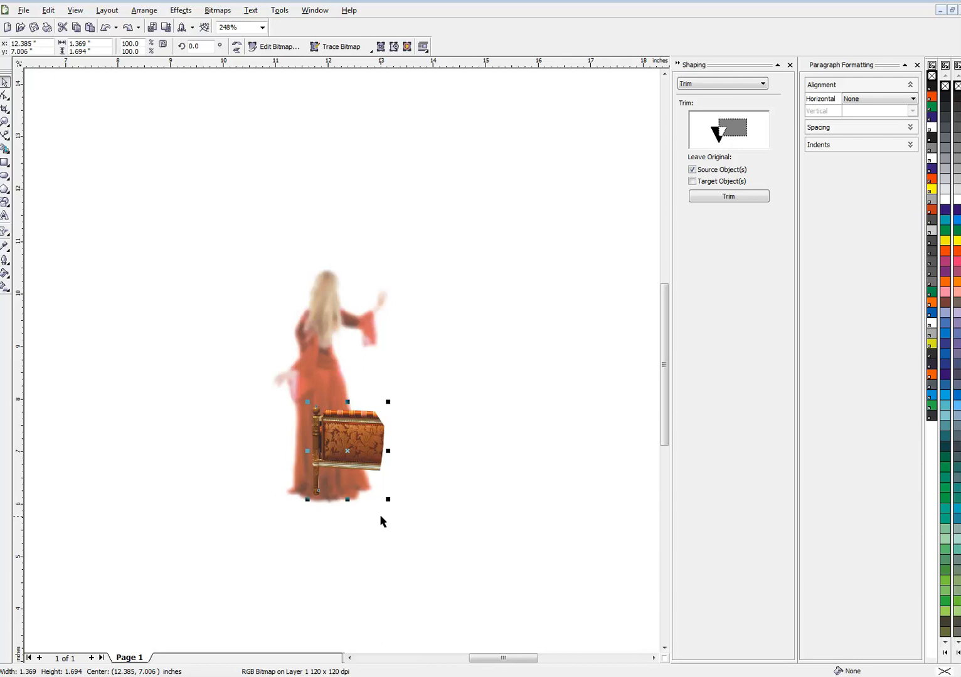
# Paste the full room image and place it at the back, behind the woman and the armchair cutout
pyautogui.hotkey('ctrl', 'v')
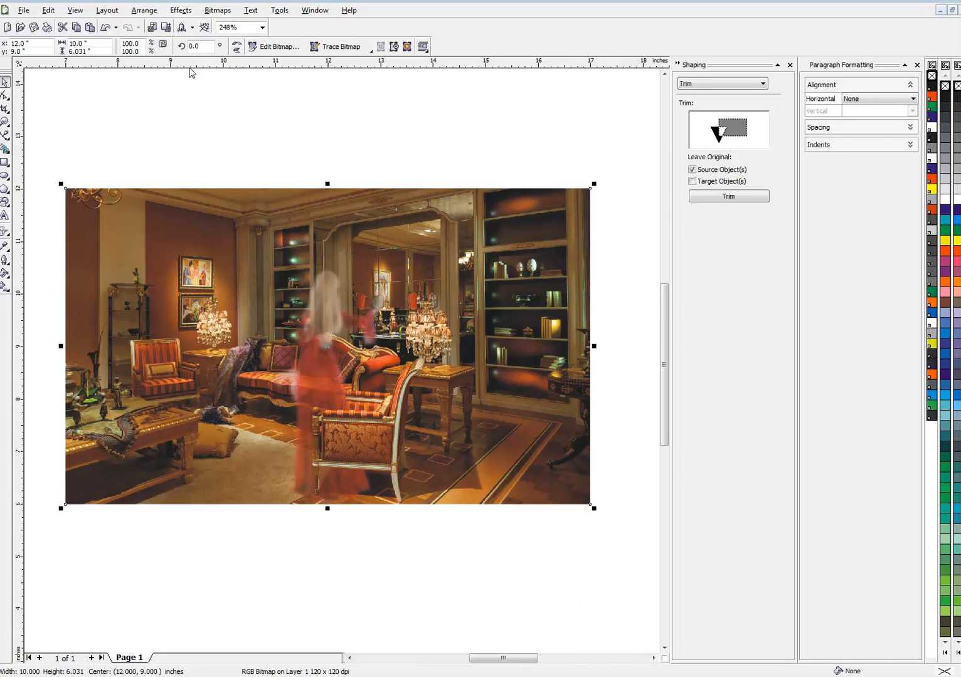
pyautogui.click(146, 11)
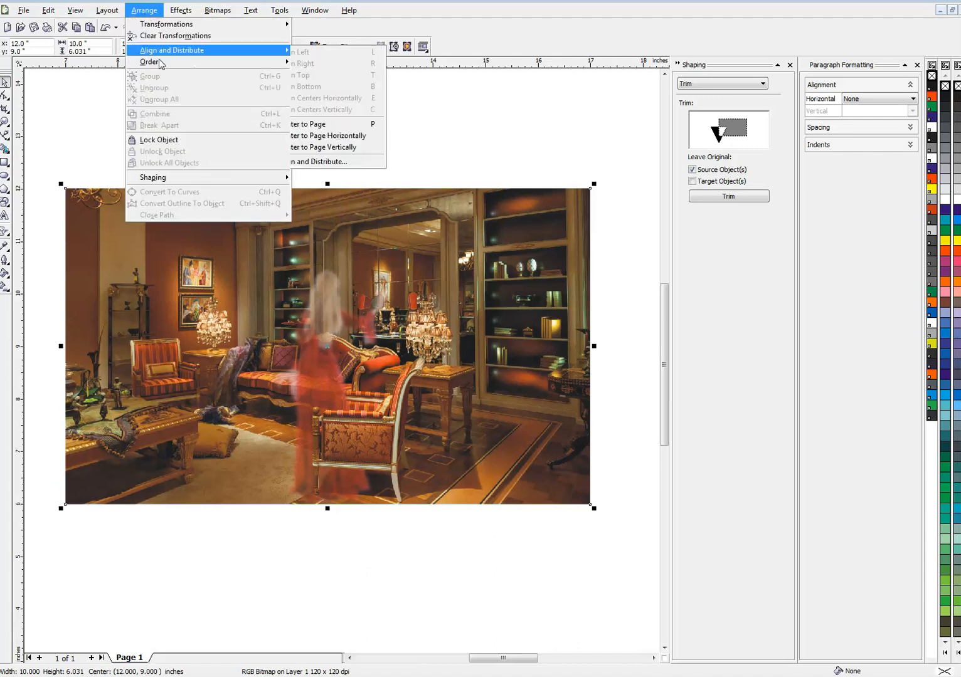
pyautogui.click(505, 99)
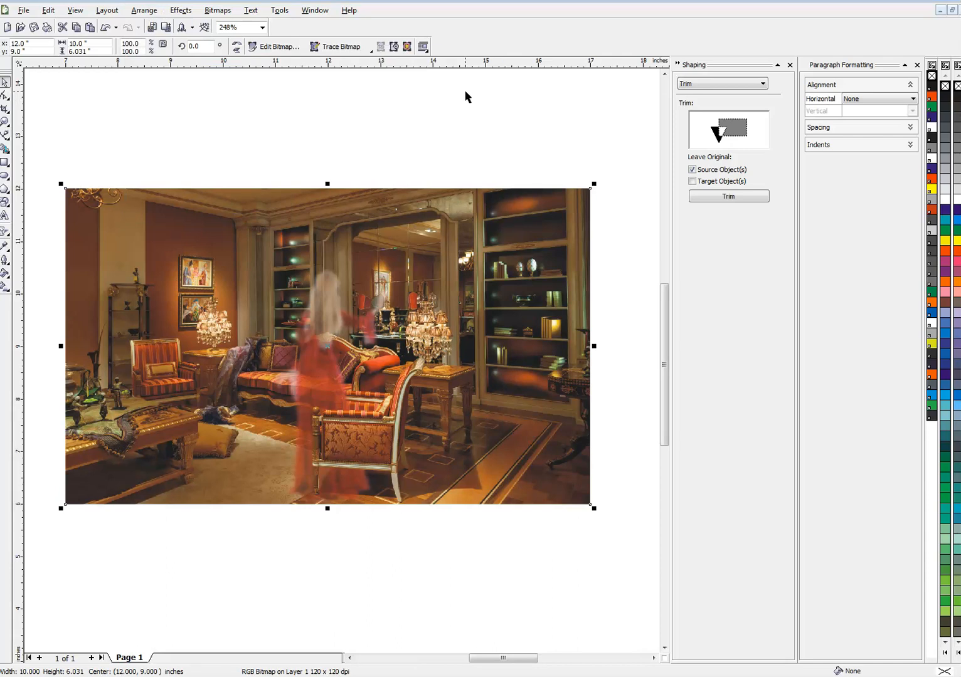
pyautogui.click(361, 136)
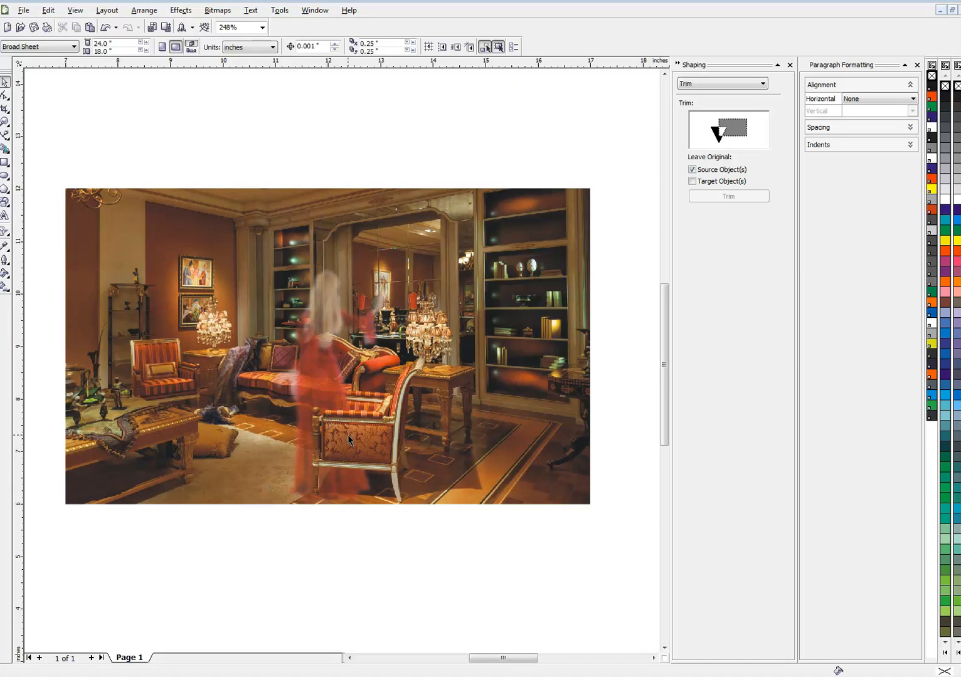
# Try moving the armchair cutout to the room image's lower edge twice, undoing each move, and clear the selection
pyautogui.moveTo(338, 434); pyautogui.dragTo(293, 508)
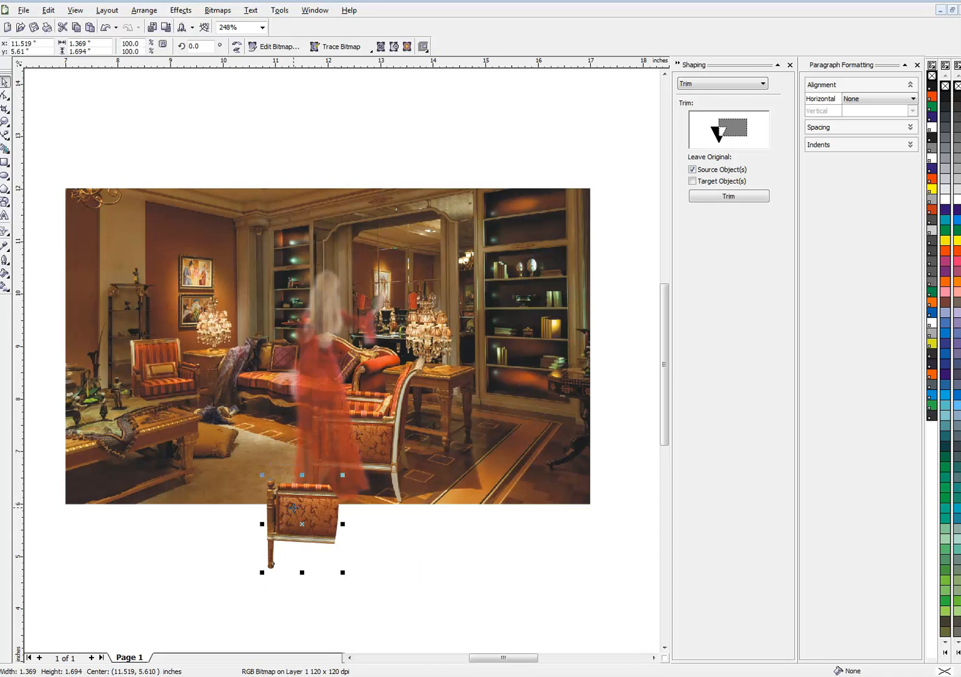
pyautogui.hotkey('ctrl', 'z')
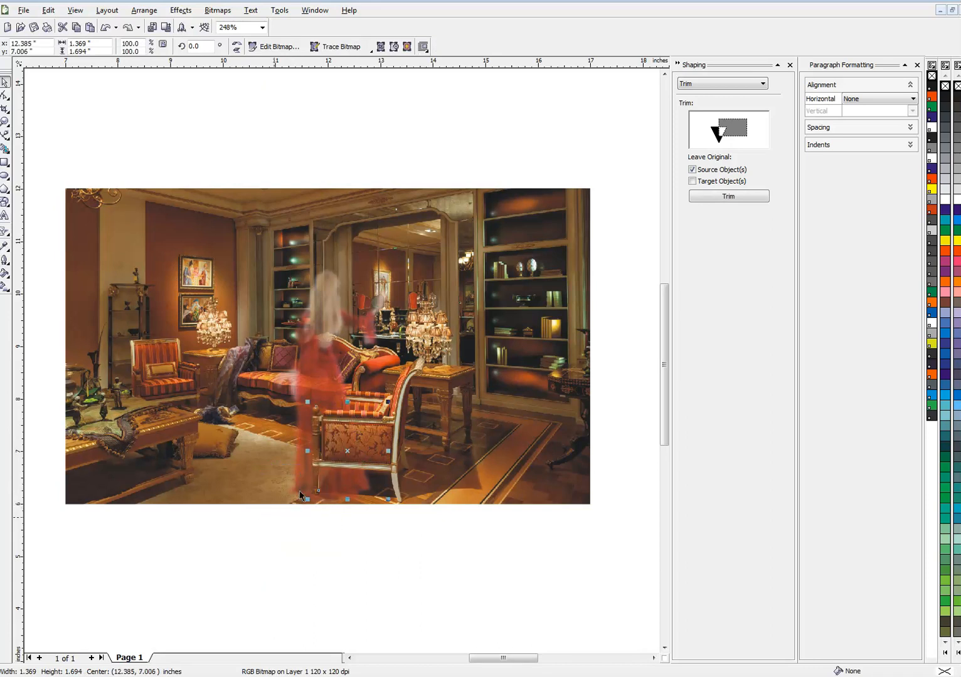
pyautogui.click(297, 524)
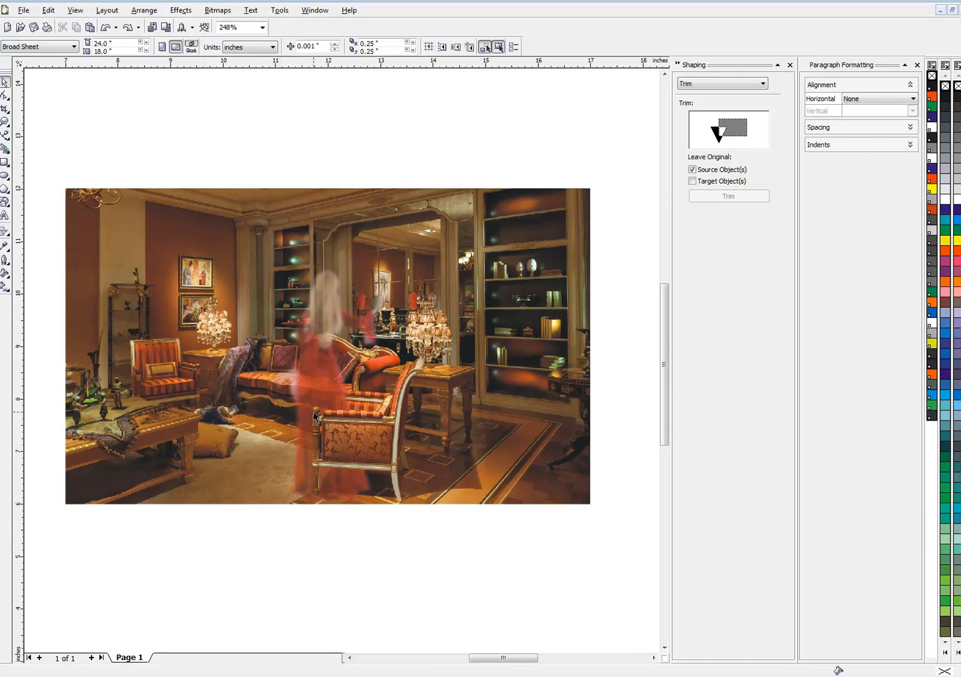
pyautogui.click(345, 428)
pyautogui.moveTo(345, 428); pyautogui.dragTo(309, 519)
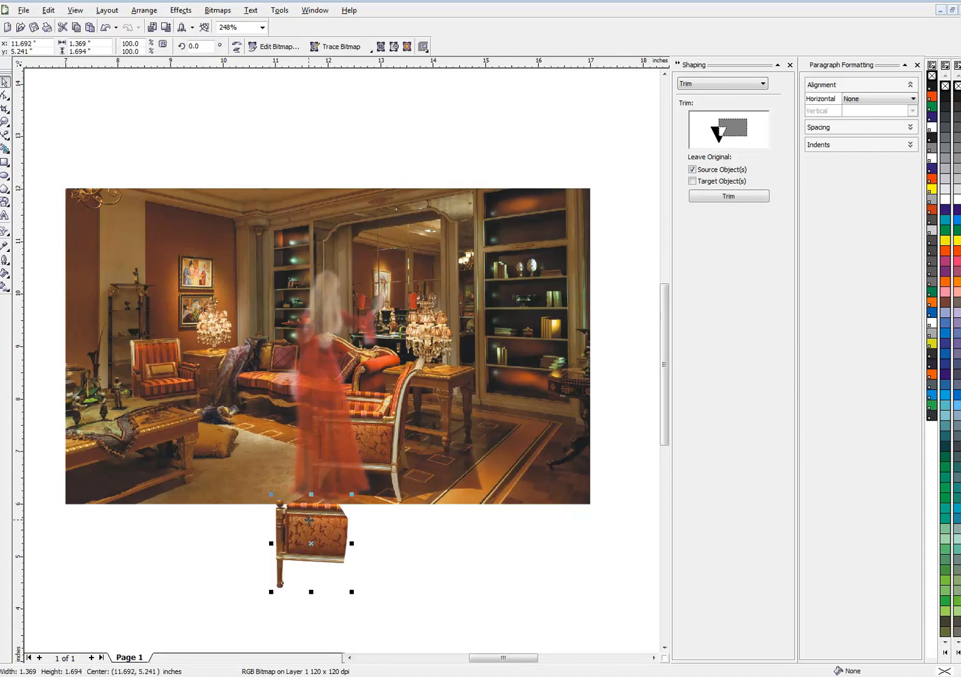
pyautogui.hotkey('ctrl', 'z')
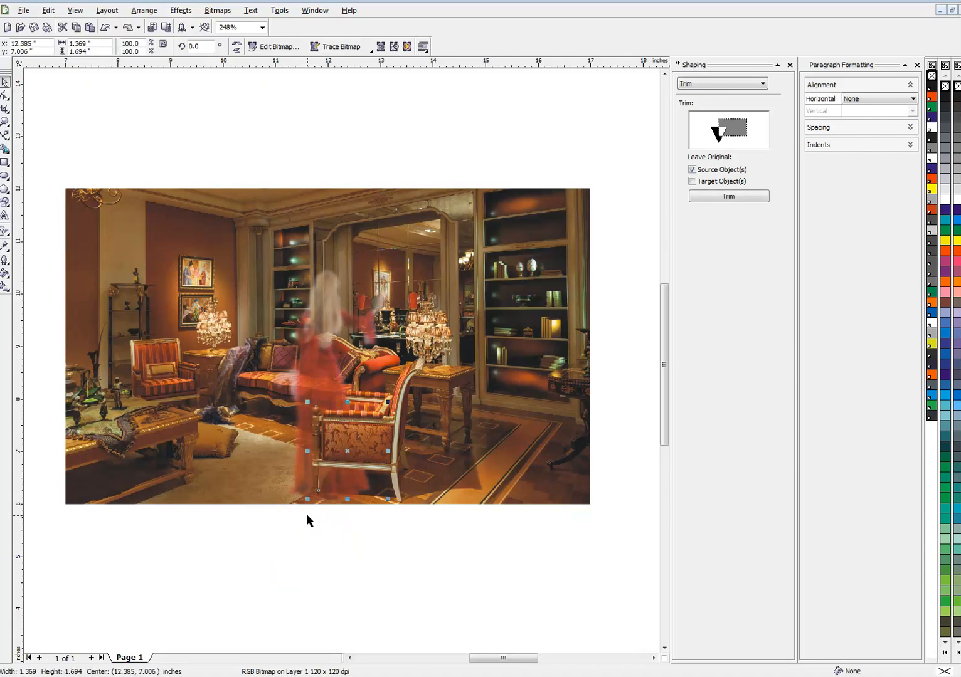
pyautogui.click(262, 535)
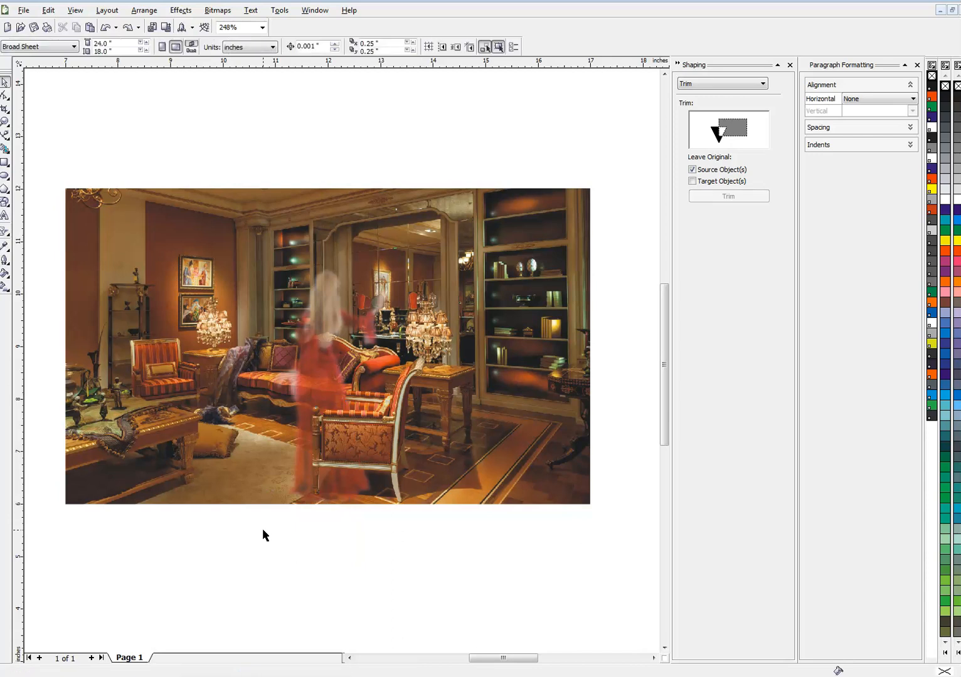